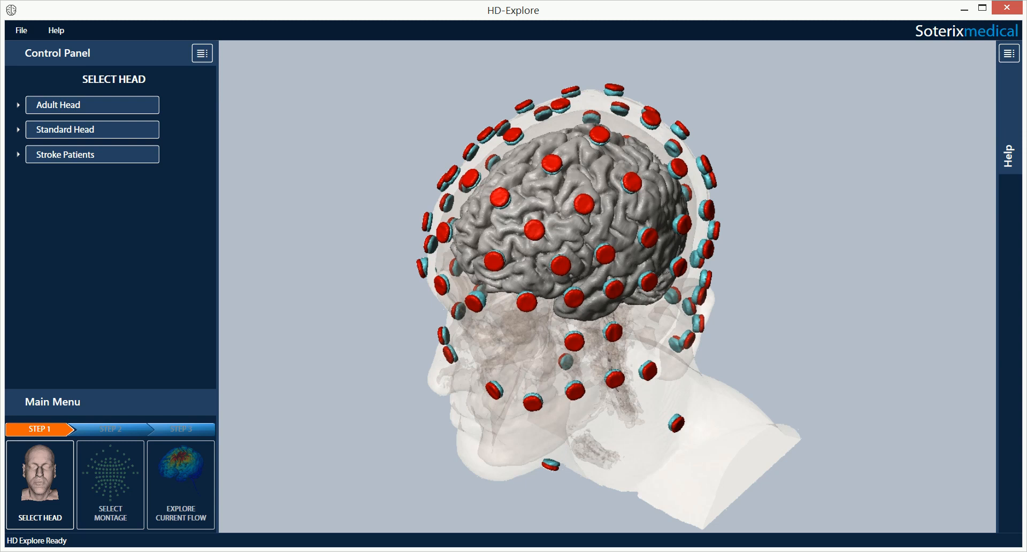
Step: Collapse and restore the control panel, then show and hide the help information
click(202, 53)
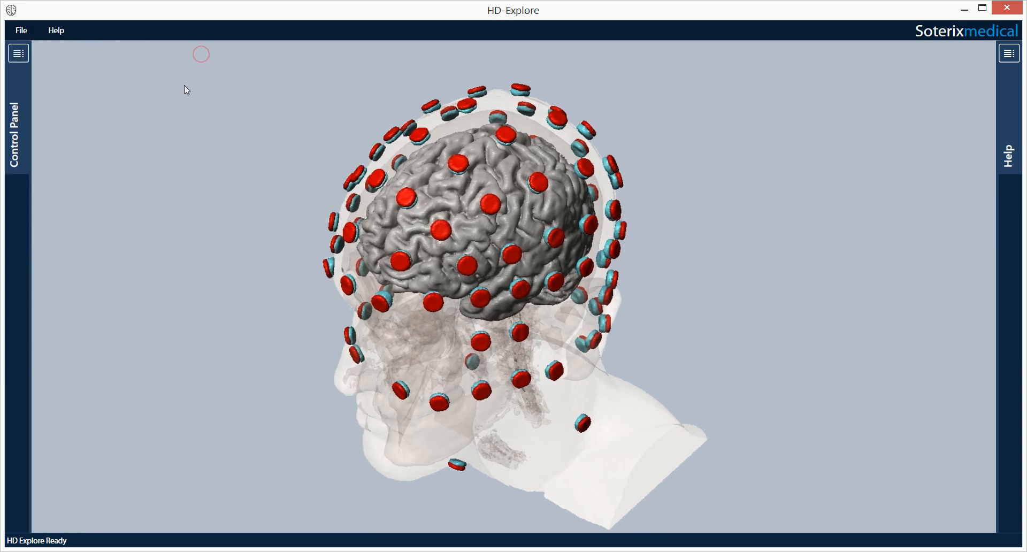
click(18, 53)
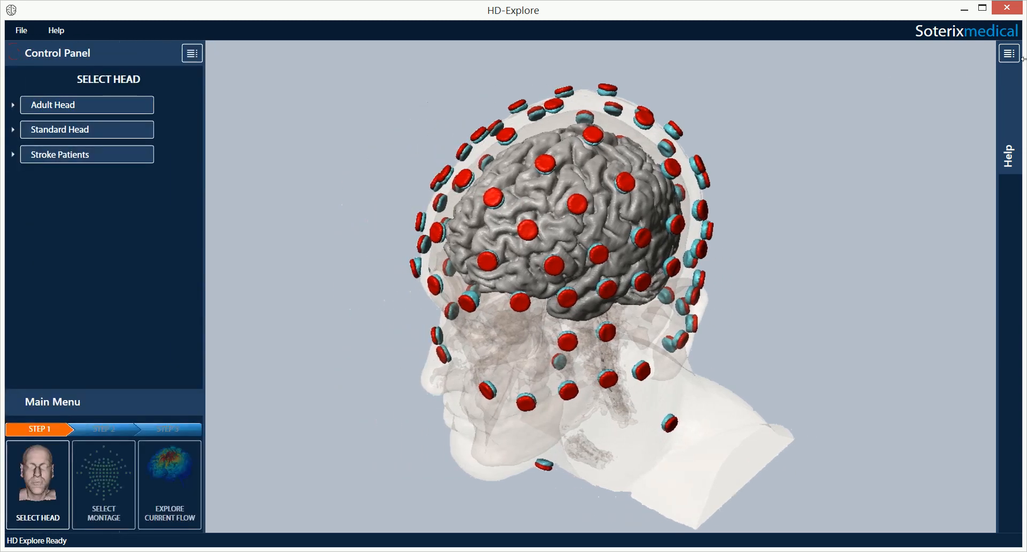
click(1008, 54)
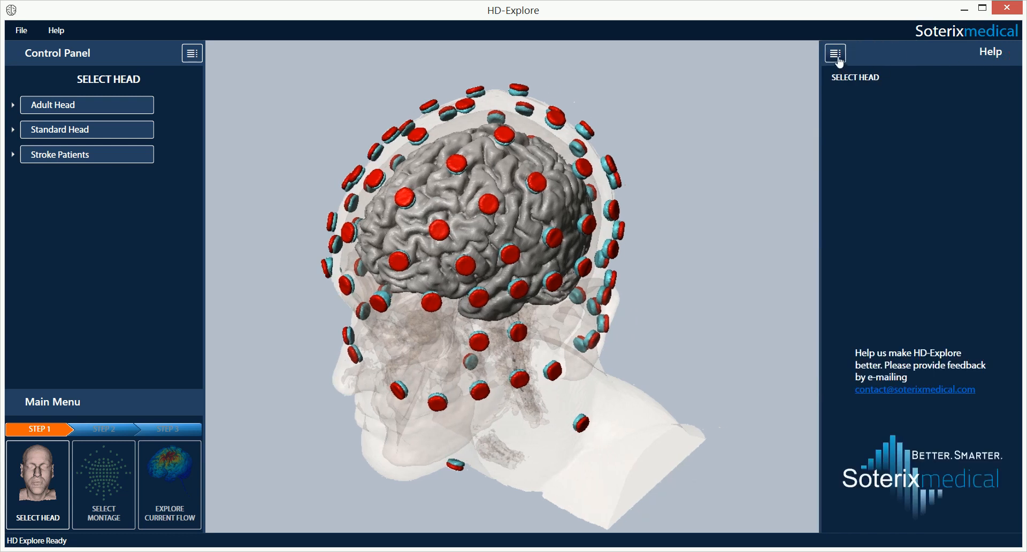
click(836, 54)
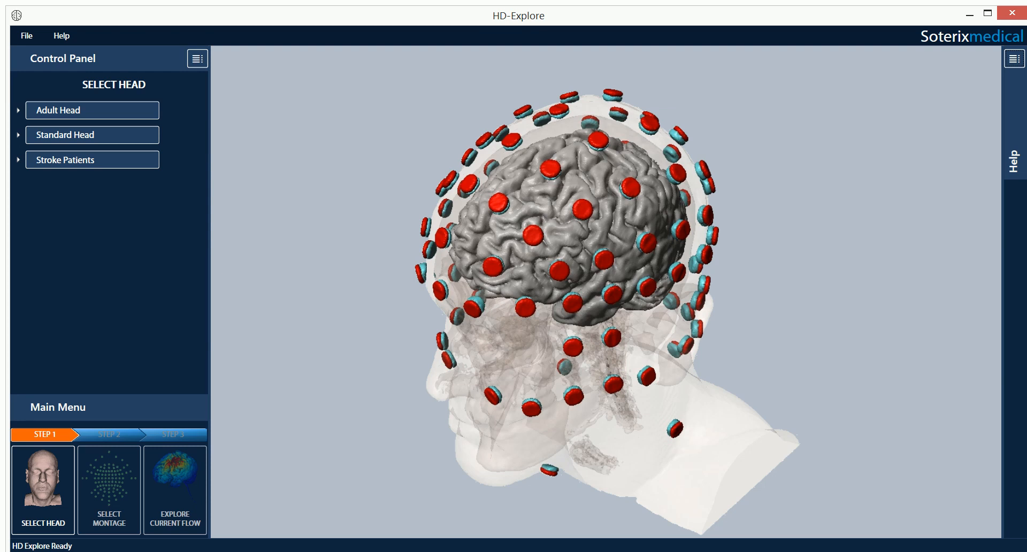
Step: Expand Adult Head, Standard Head, Adult Male 1 and Adult Male 3 to list their electrode models
click(114, 111)
click(95, 212)
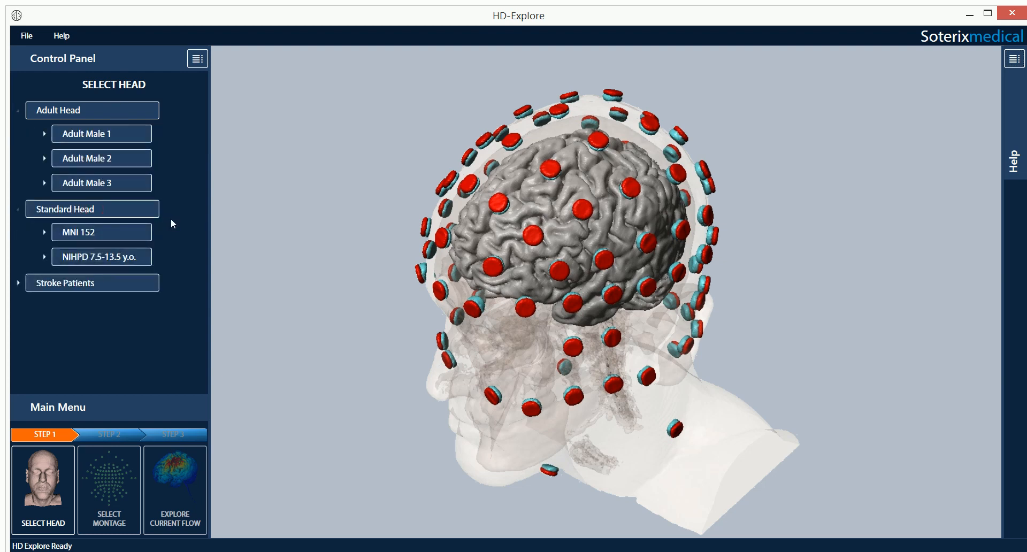
click(145, 134)
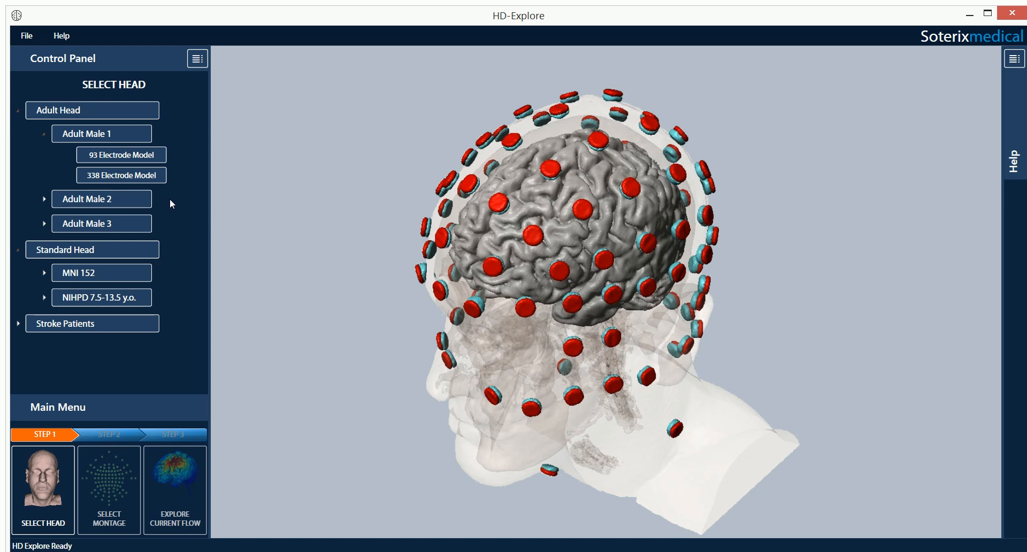
click(144, 223)
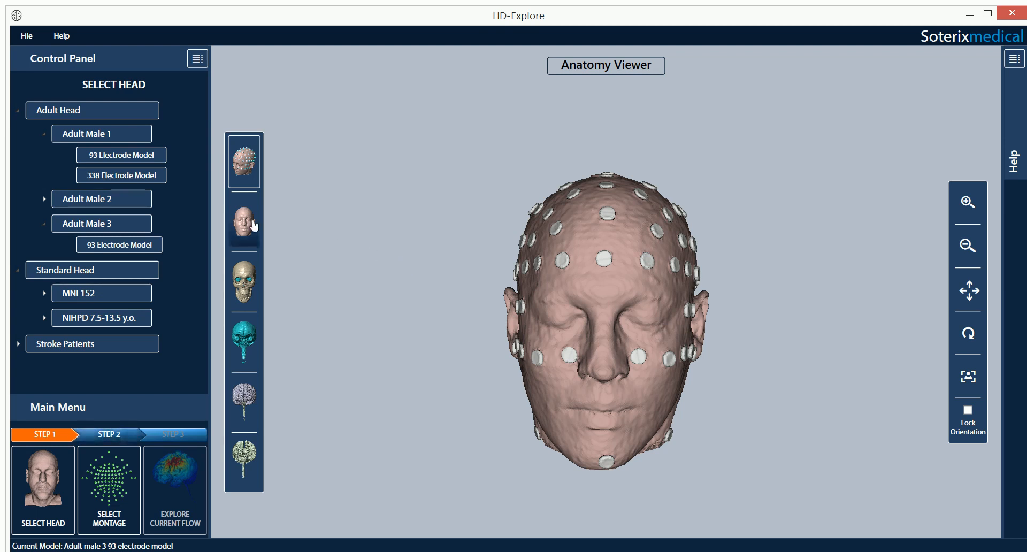
Step: Step through the plain head, skull, teal skull-and-spine, grey brain and white-matter layers
click(254, 249)
click(243, 272)
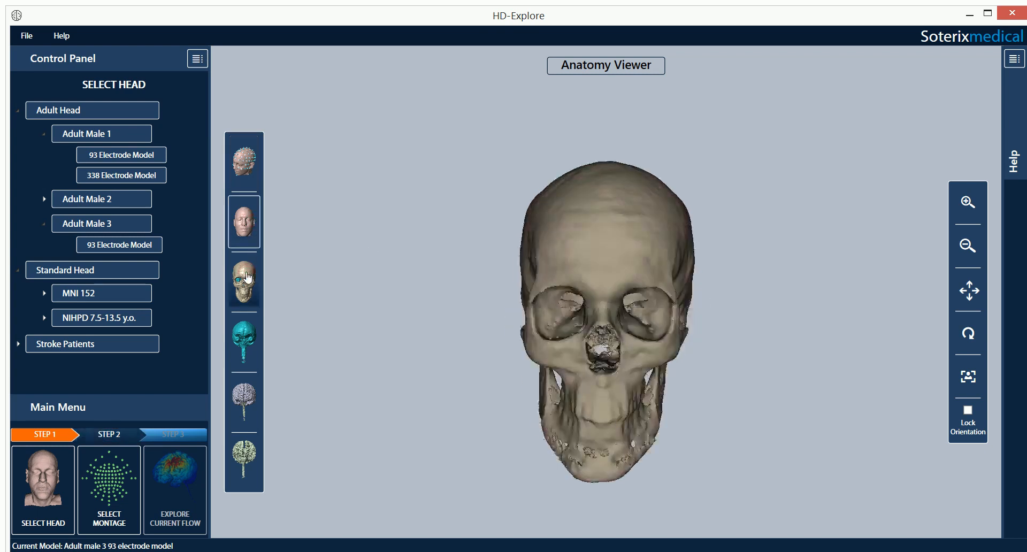
click(244, 338)
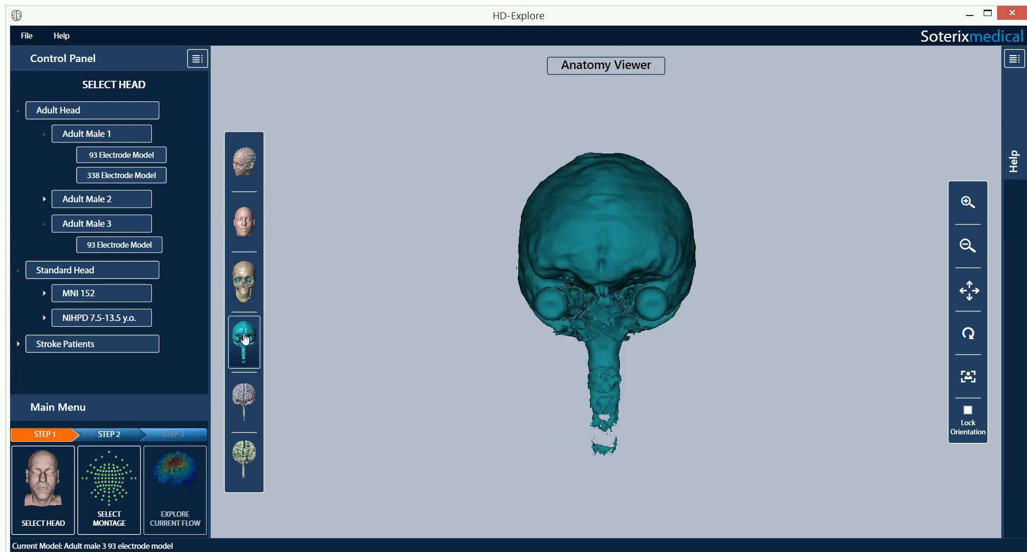
click(249, 407)
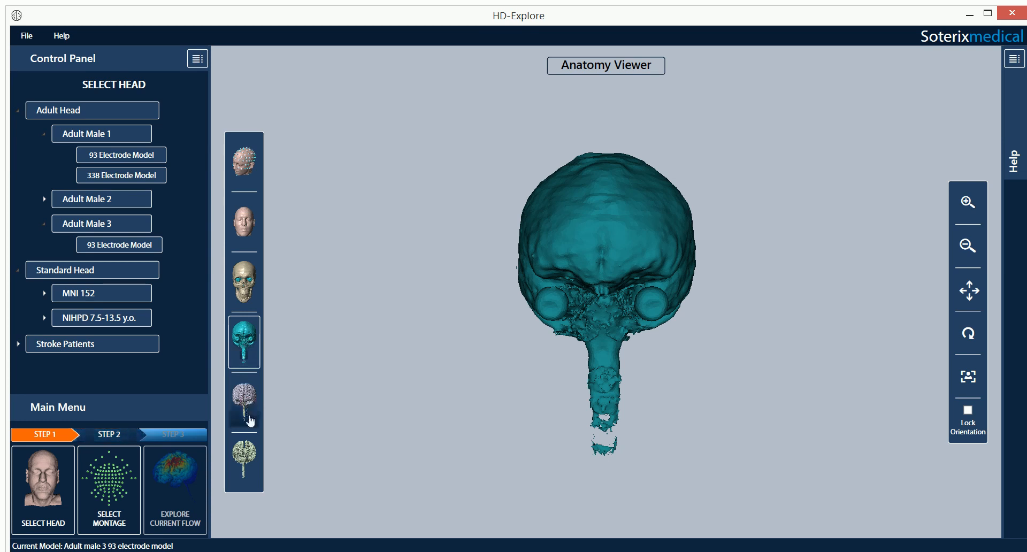
click(248, 450)
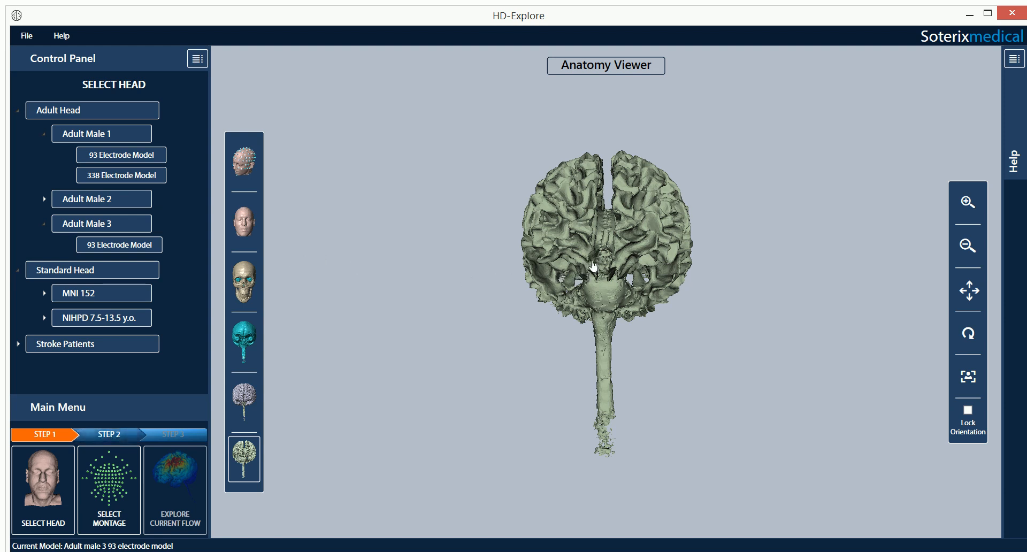
Step: Rotate the white-matter brain to a side view and back toward the front
scroll(592, 262, up, 1)
scroll(593, 262, down, 2)
drag(594, 262, 721, 301)
drag(556, 378, 573, 394)
drag(621, 292, 559, 297)
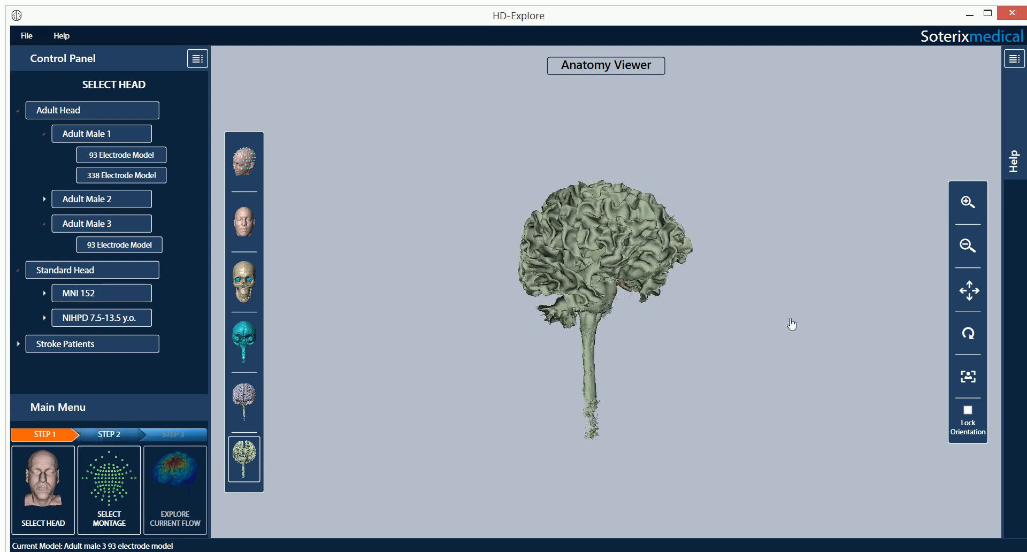
Step: Lock orientation, revisit brain, teal, skull and head layers, reset the view, and proceed to montage selection
click(968, 410)
click(244, 399)
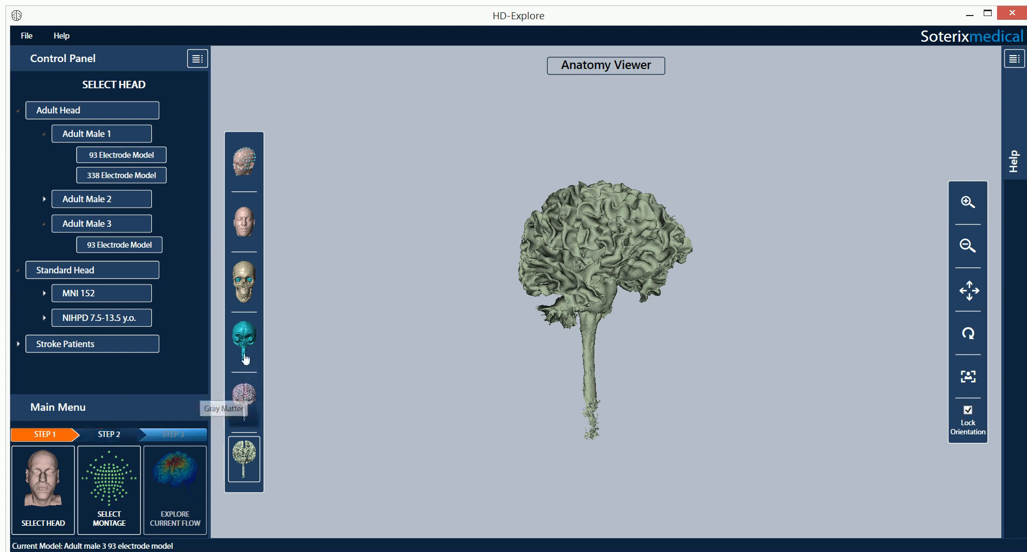
click(245, 342)
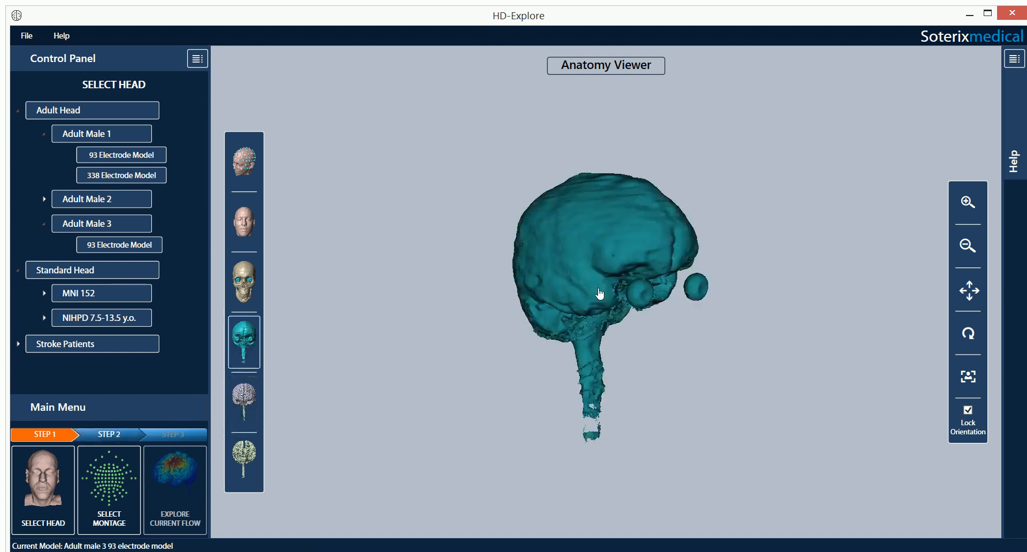
click(242, 280)
click(244, 223)
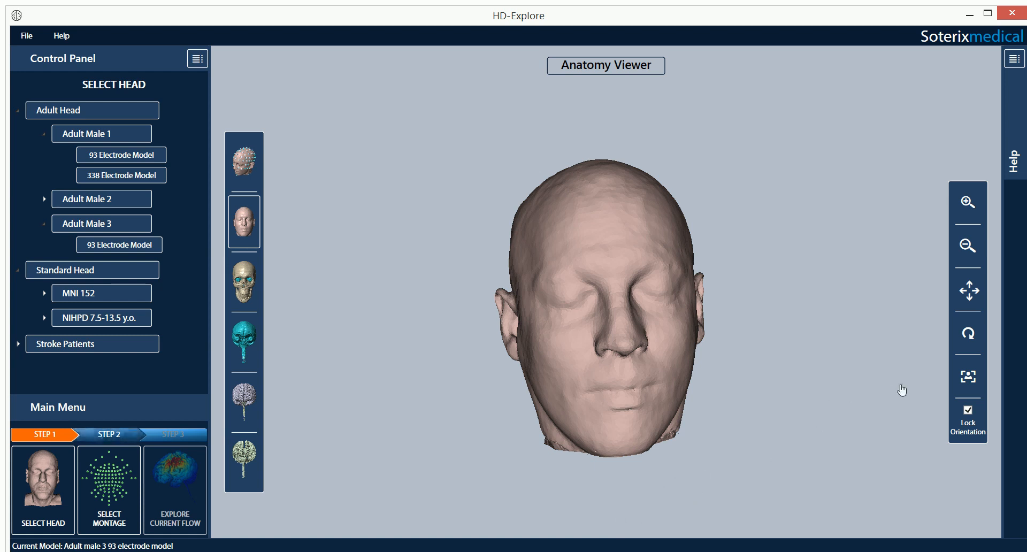
click(970, 379)
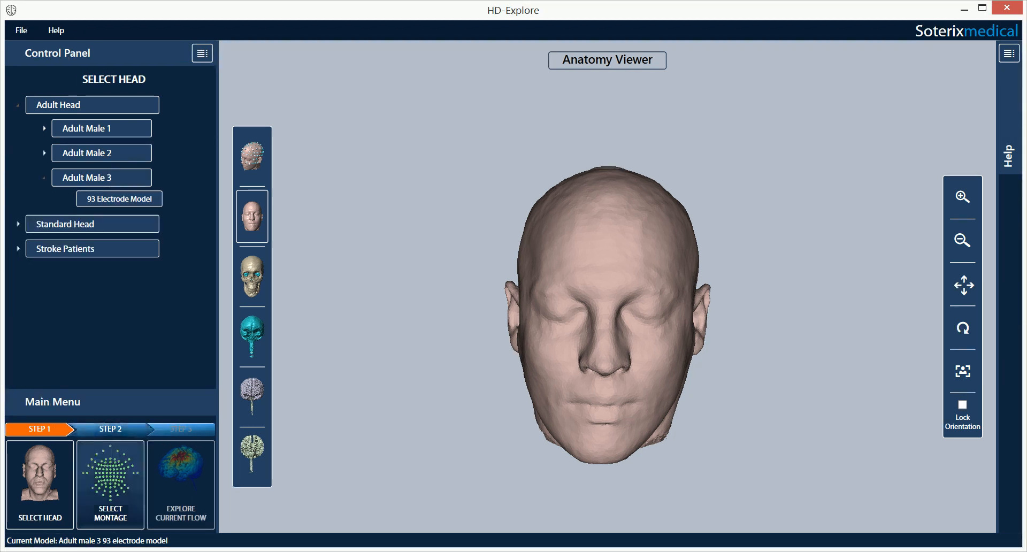
click(115, 487)
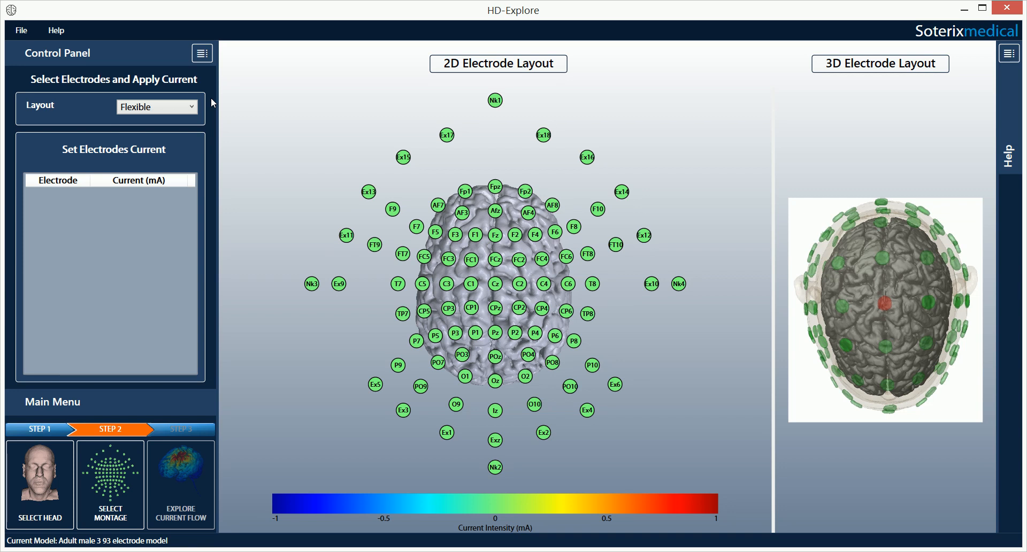
click(182, 107)
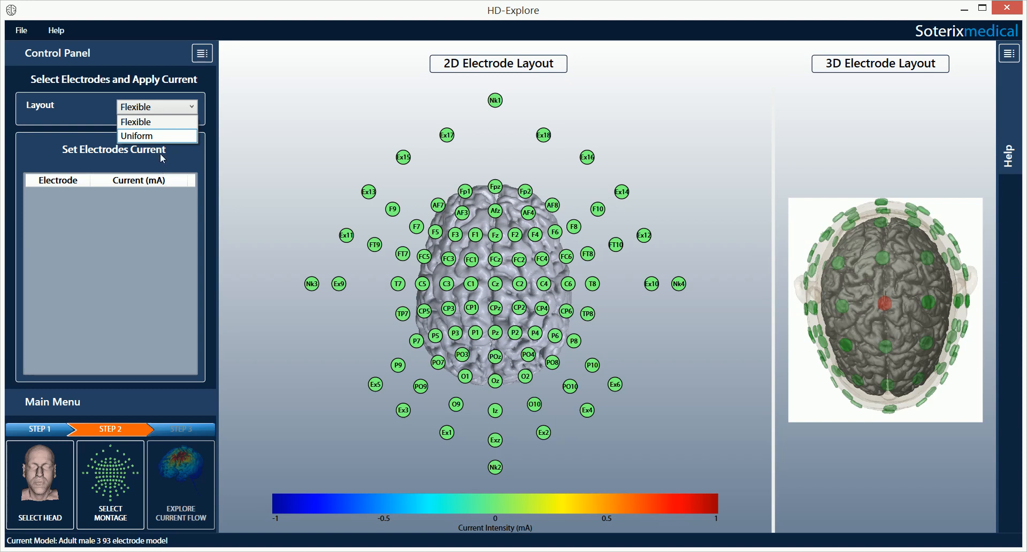
click(162, 124)
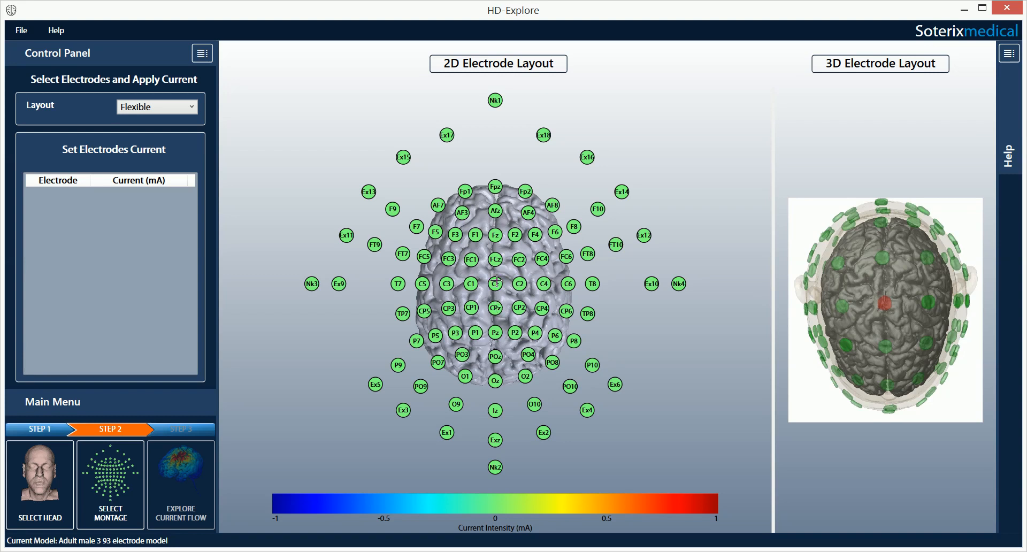
Step: Set Cz to 2 mA as anode and enter −0.5 mA for FC1 as a cathode
click(497, 283)
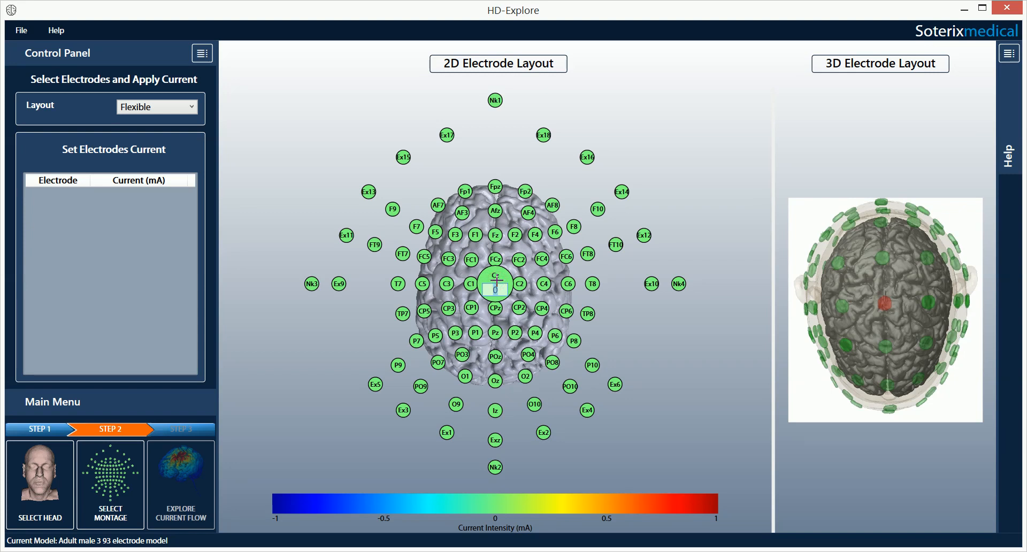
text(2)
key(Return)
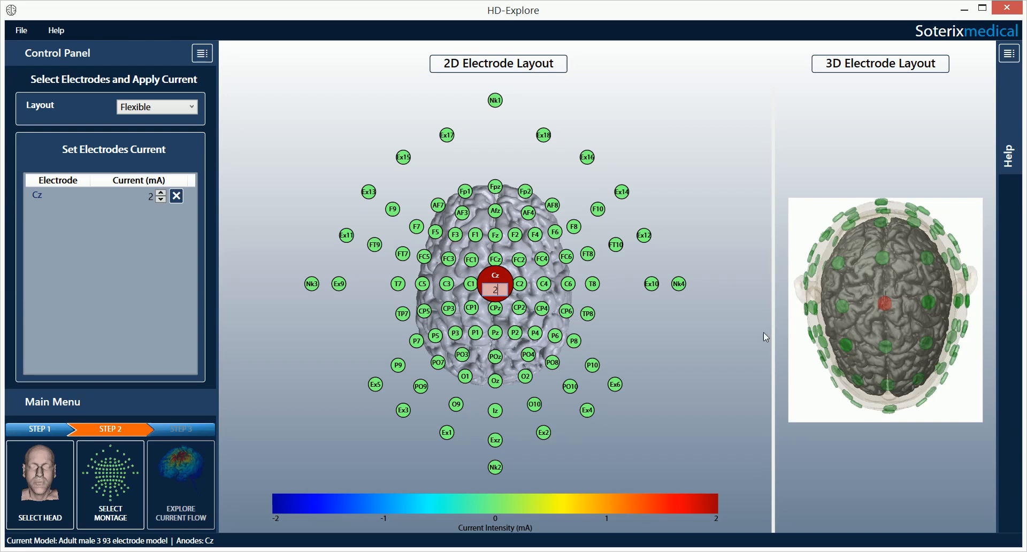
click(470, 258)
text(-0.5)
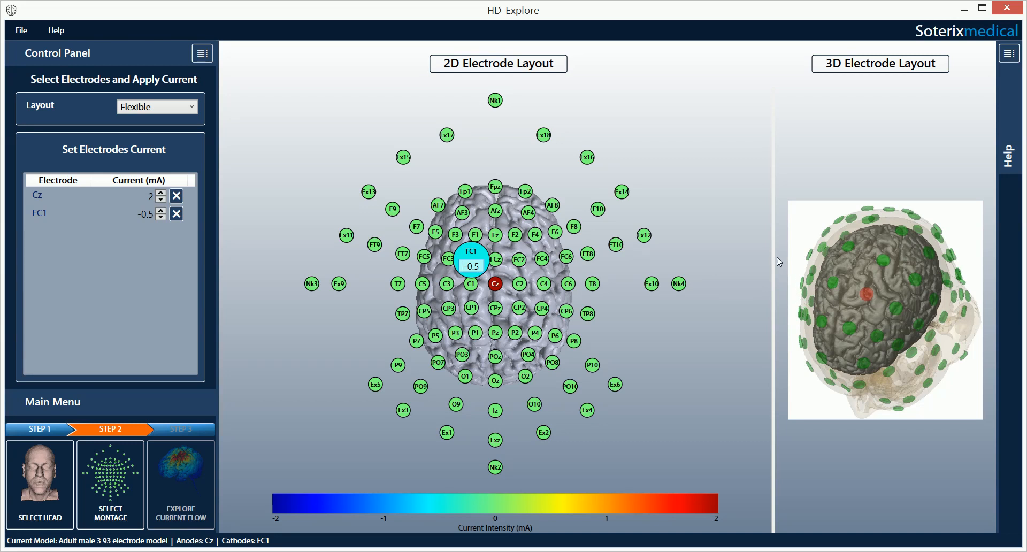
Step: Widen the 3D electrode view and add FC2, CP1 (−0.5 mA) and CP2 as cathodes
drag(774, 242, 714, 279)
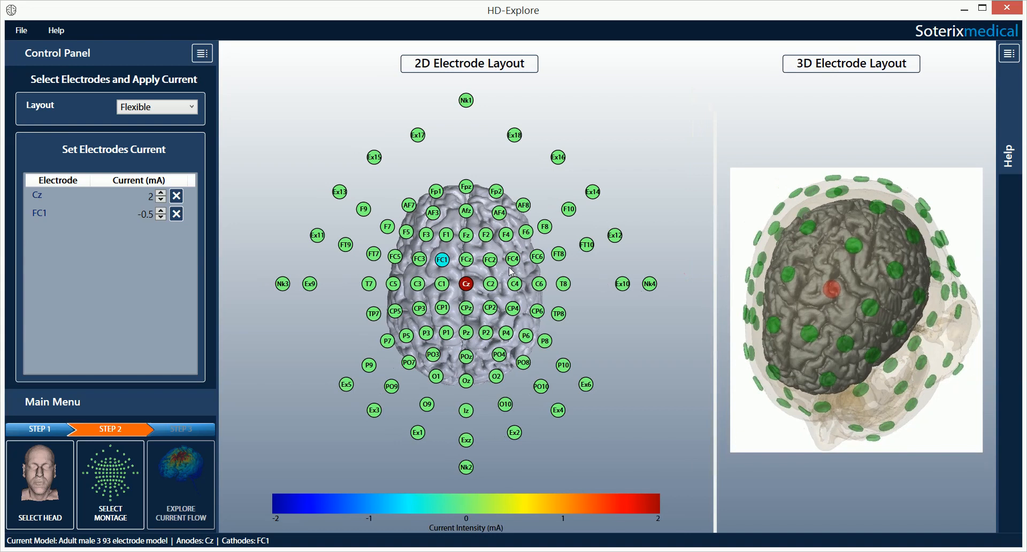
click(493, 259)
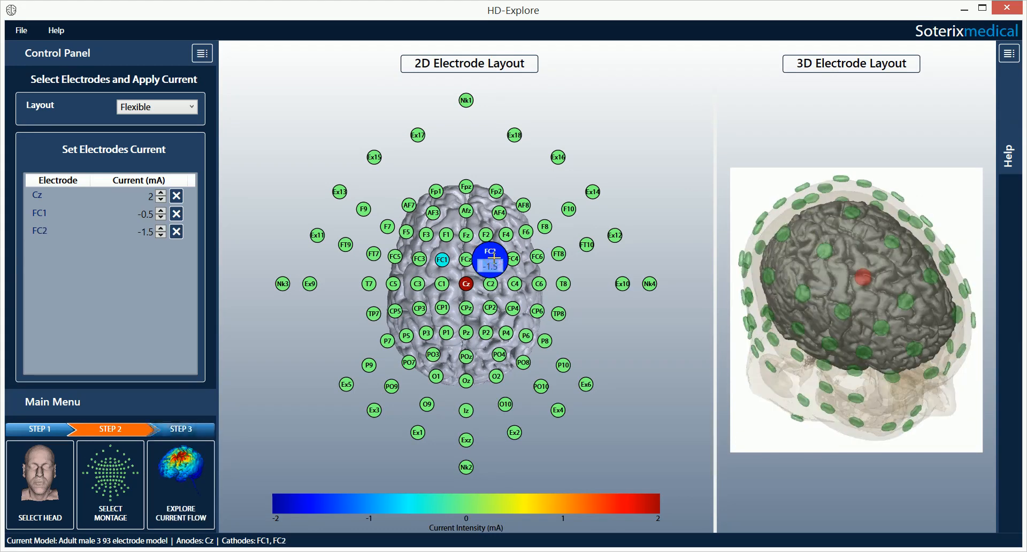
click(438, 313)
text(-0.5)
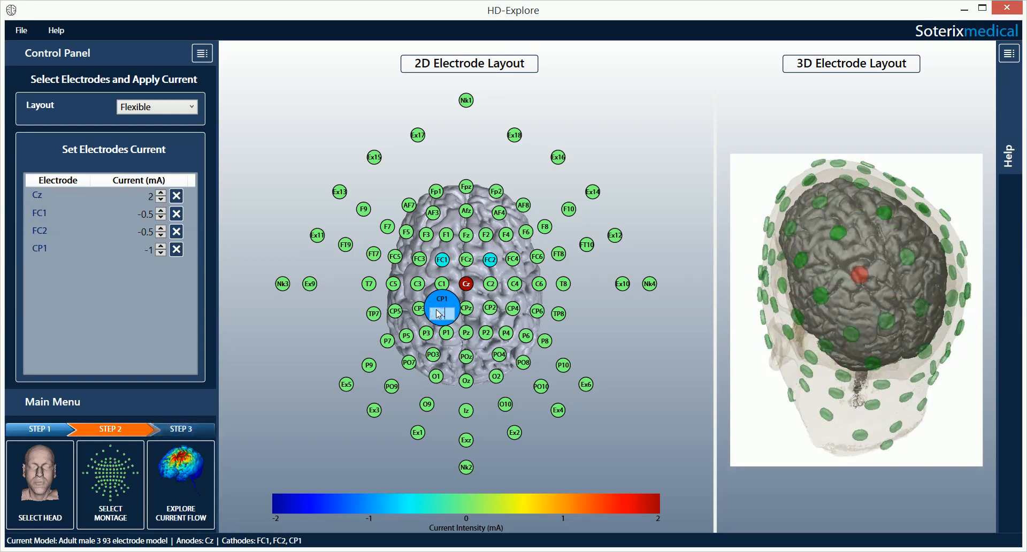
key(Return)
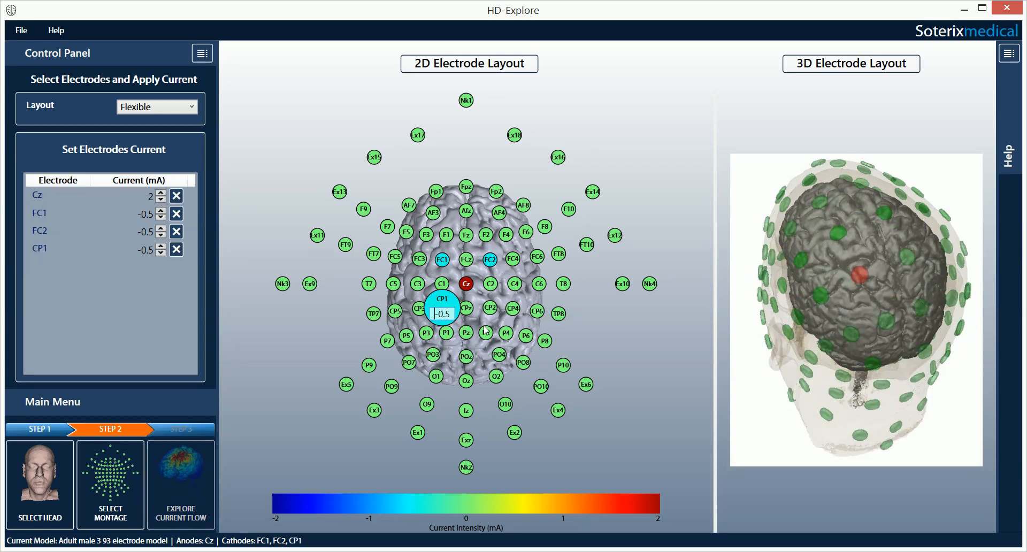
click(491, 310)
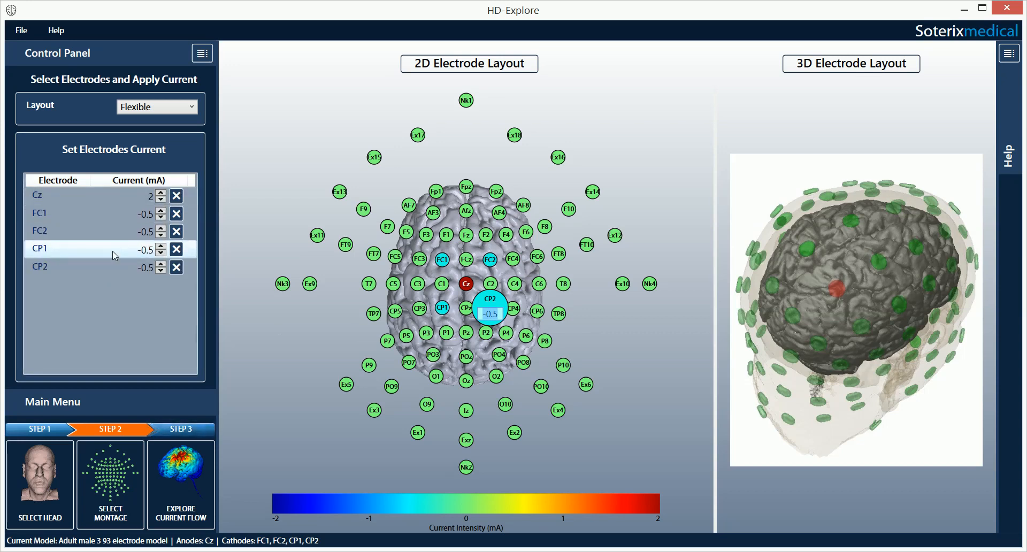
click(125, 307)
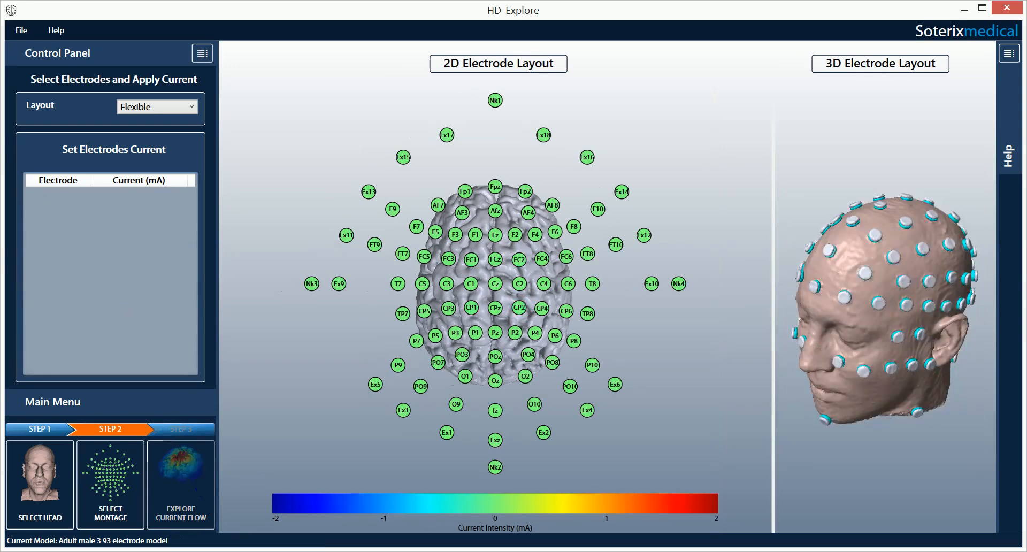
Step: Switch to Uniform layout with 2 mA total current and Arbitrary selection, adding Cz as anode
click(156, 106)
click(171, 130)
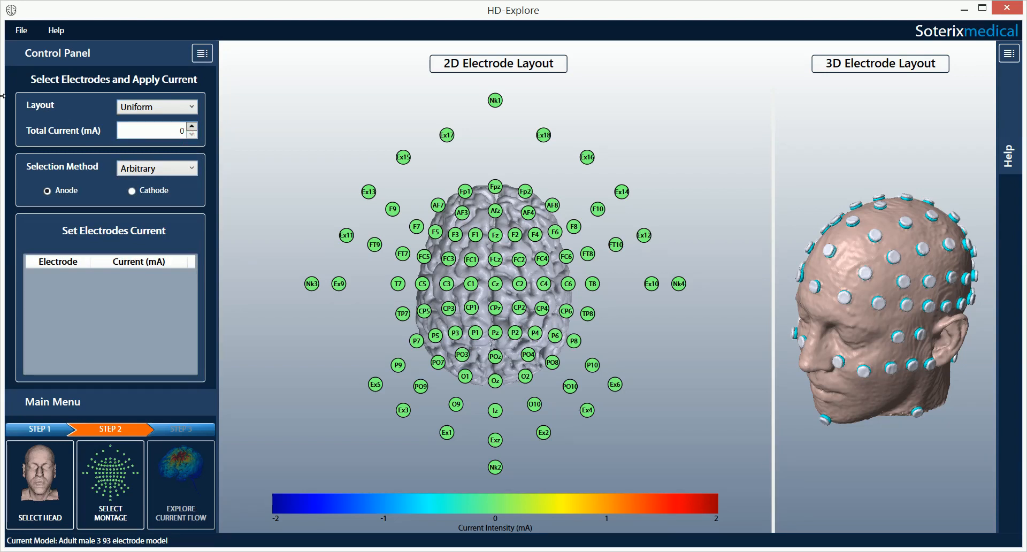
double_click(178, 131)
text(2)
click(172, 167)
click(175, 187)
click(47, 191)
click(495, 284)
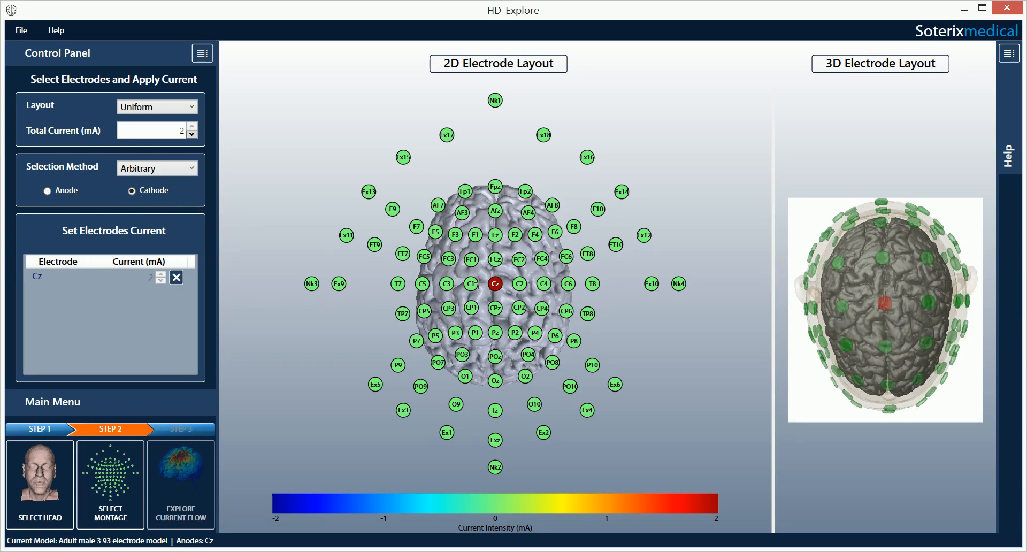
Step: Add FC1, FC2, CP2 and CP1 as −0.5 mA cathodes around Cz, then open the File menu
click(471, 260)
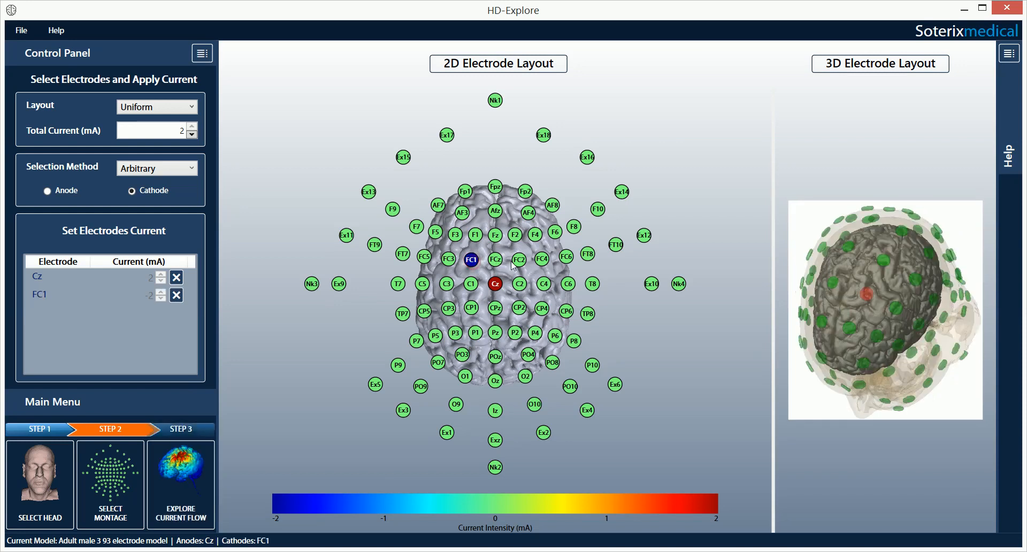
click(519, 260)
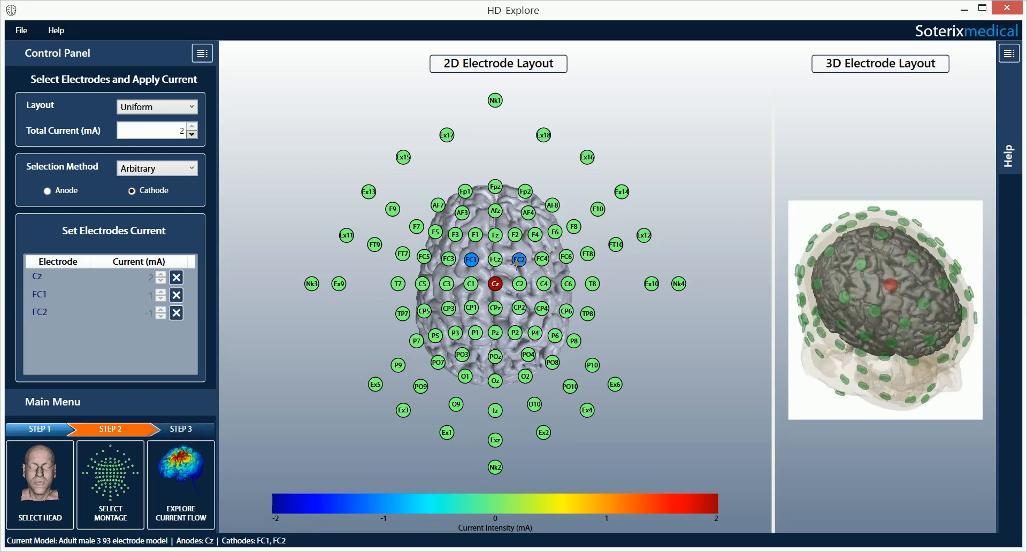
click(522, 307)
click(471, 309)
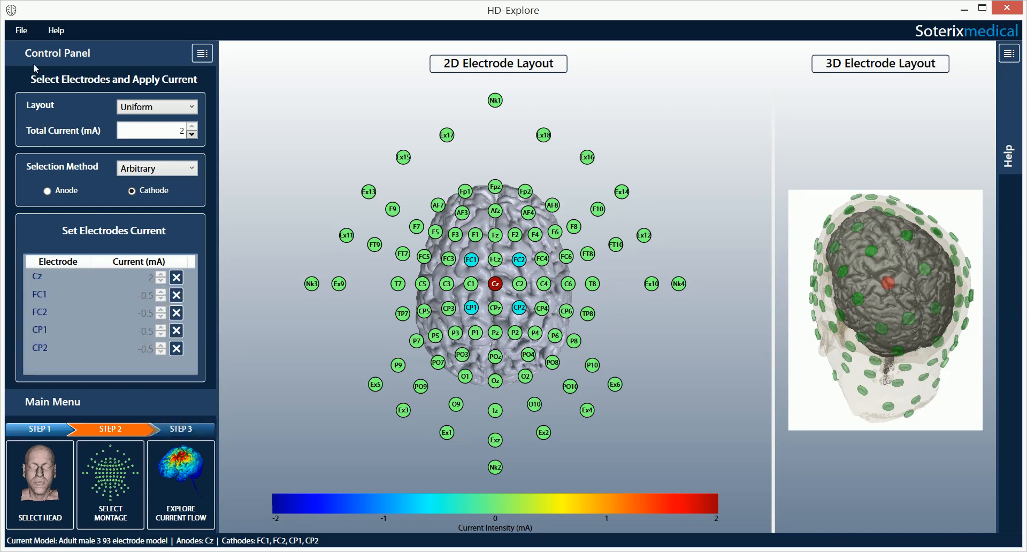
click(26, 31)
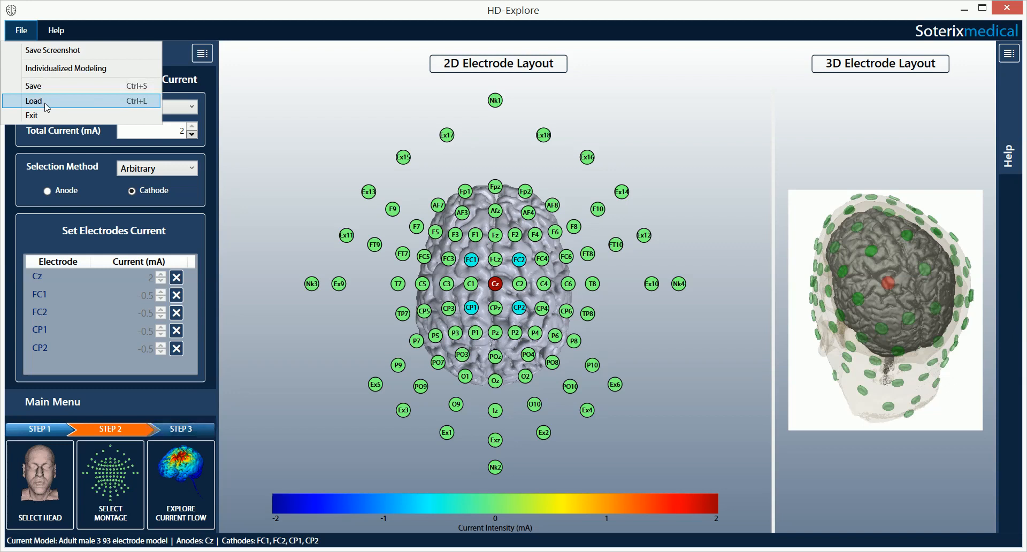
Step: Dismiss the File menu without choosing anything and collapse the control panel
click(60, 218)
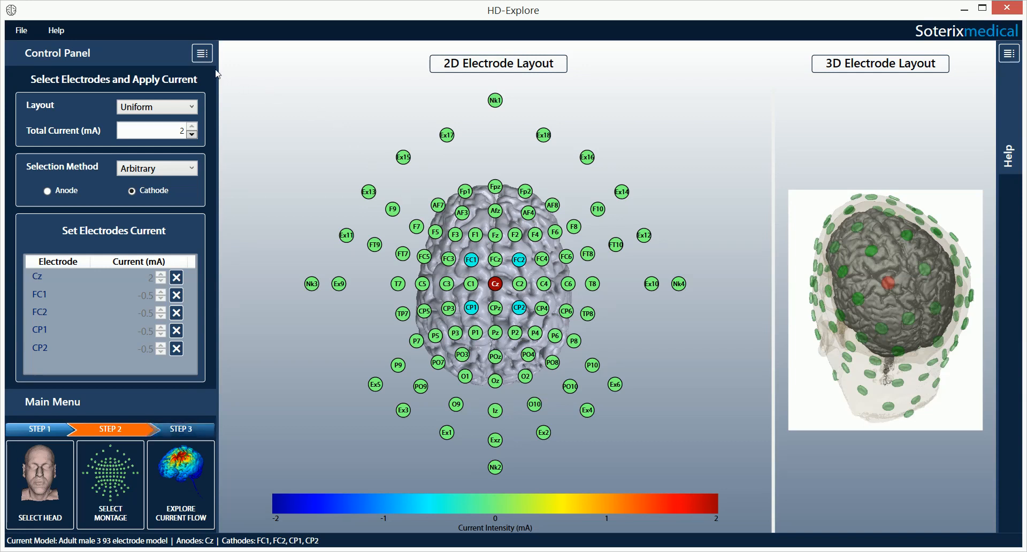
click(201, 54)
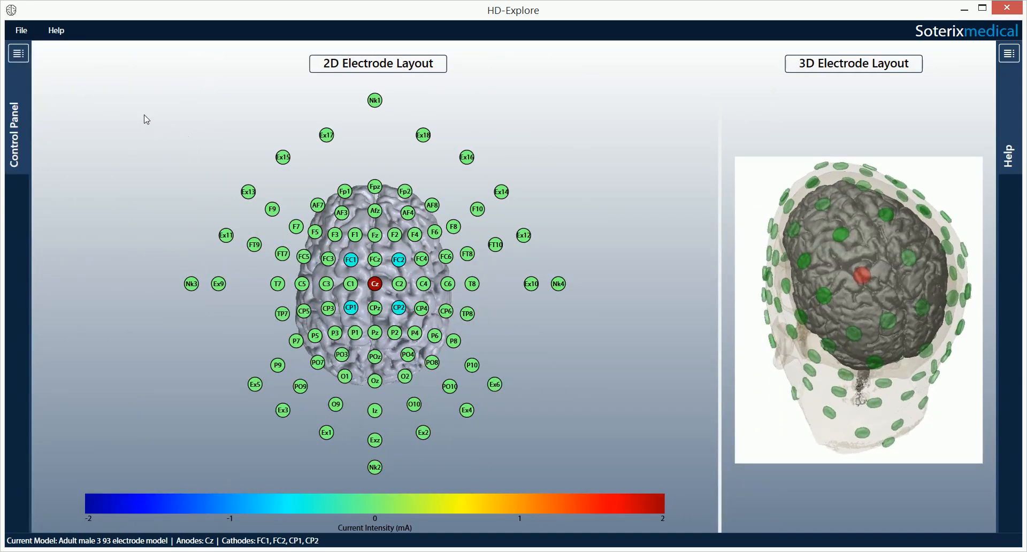
Step: Expand the control panel and briefly view the Select Montage help before closing it
click(25, 57)
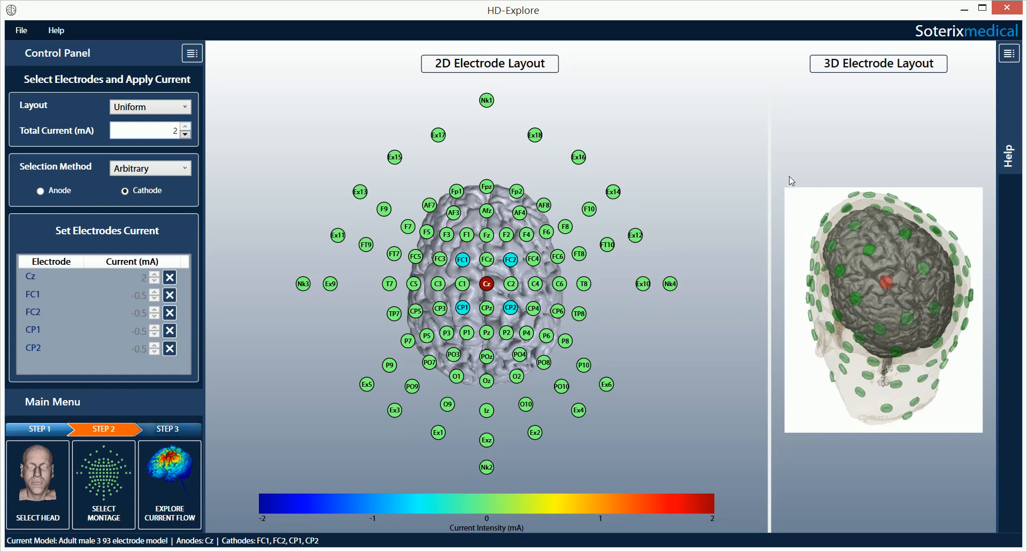
click(1006, 61)
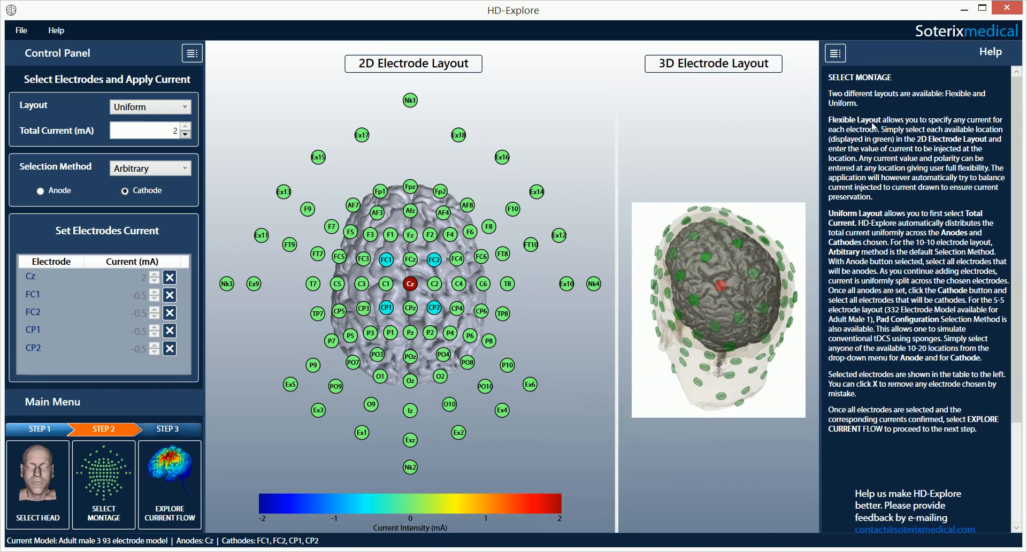
click(836, 54)
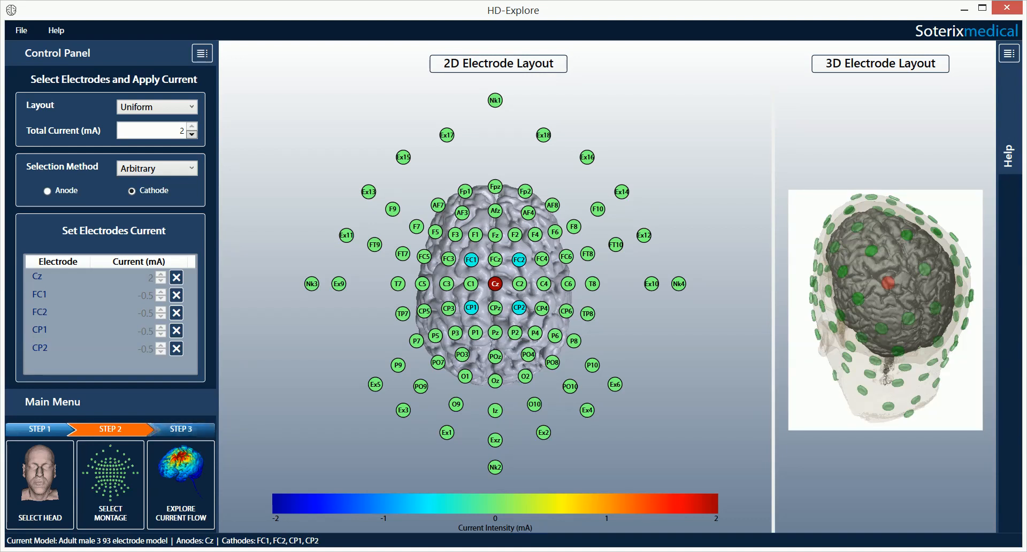
Step: Run STEP 3 Explore Current Flow to compute the 4x1 montage's electric field slices
click(194, 467)
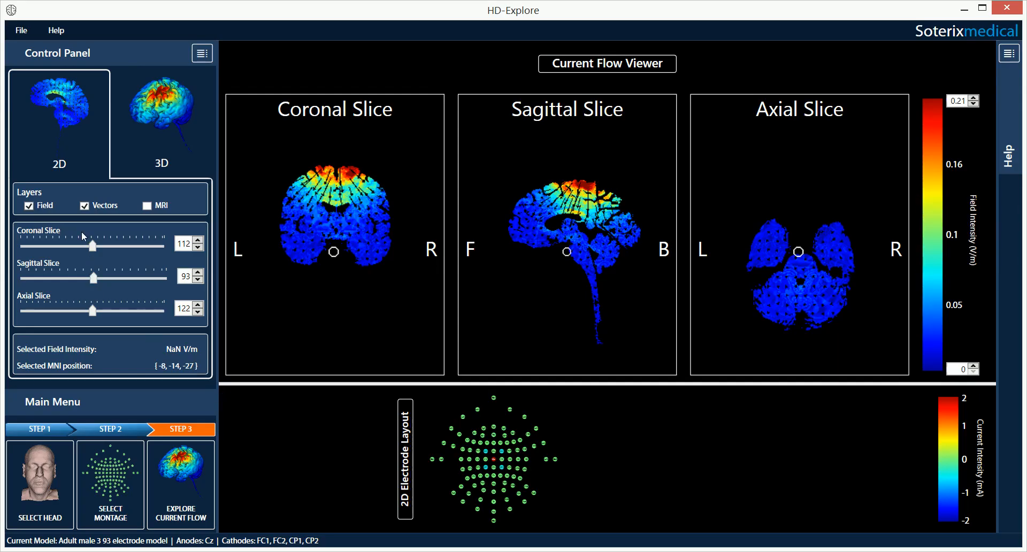
Step: Toggle the Field, Vectors and MRI layers, ending with the field over MRI and no vector arrows
click(29, 206)
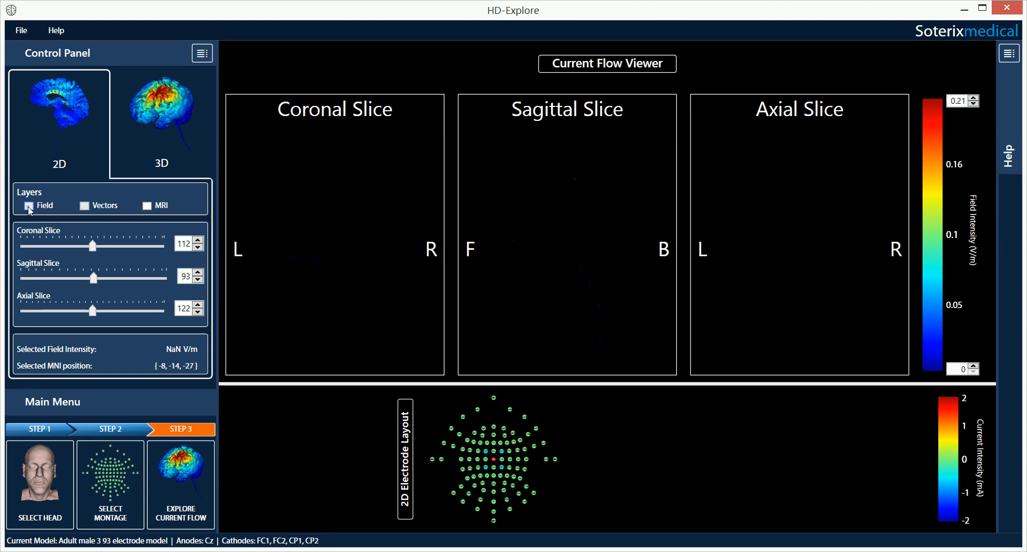
click(29, 206)
click(84, 205)
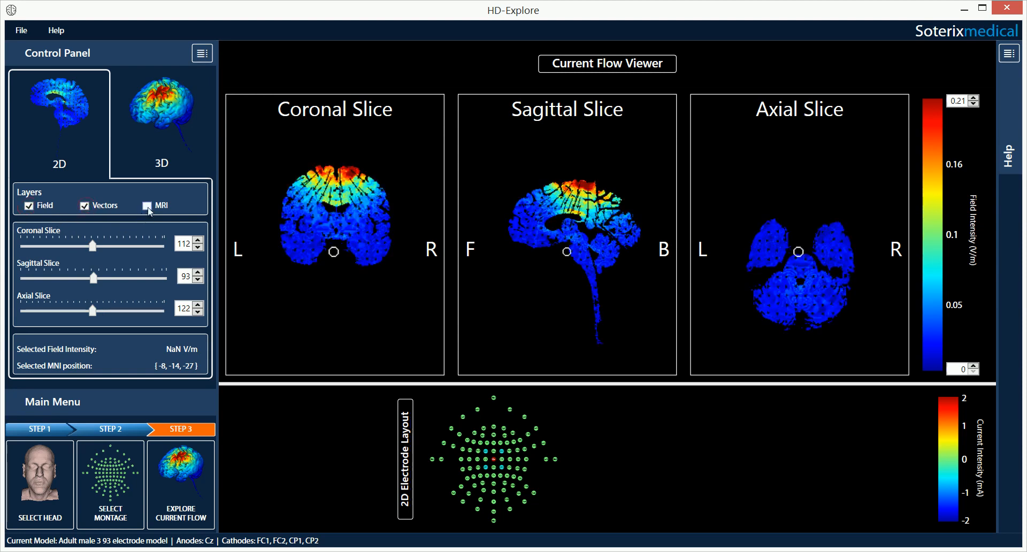
click(147, 206)
click(85, 206)
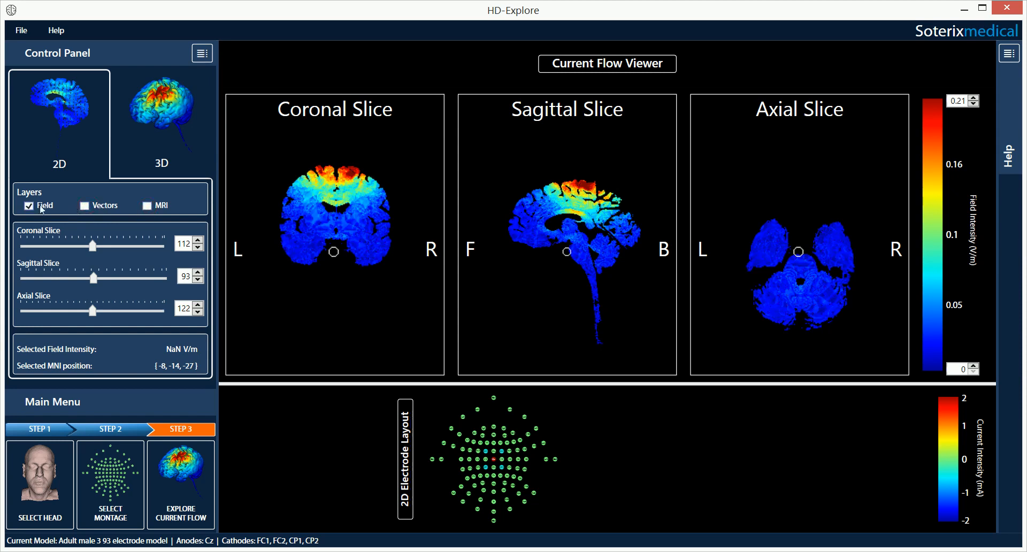
click(84, 206)
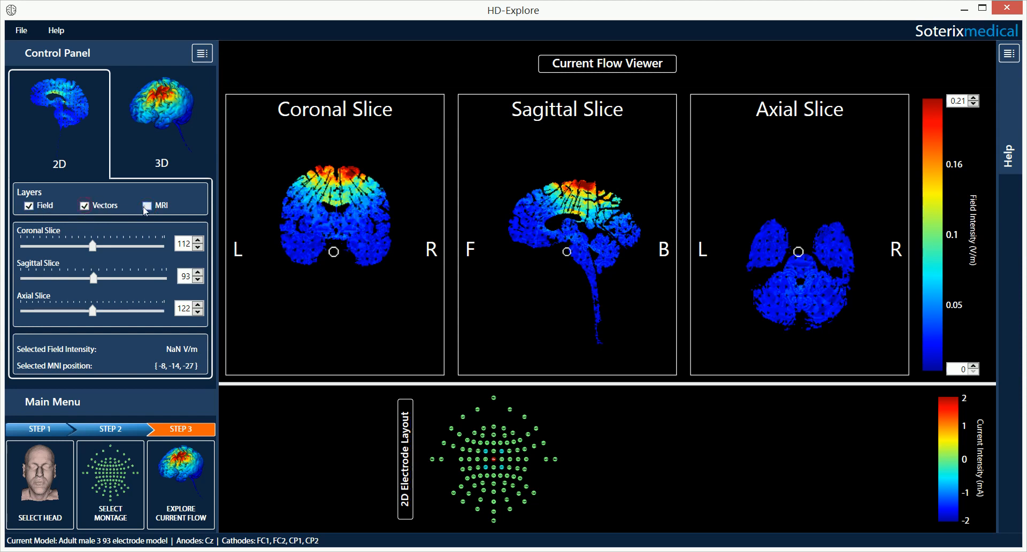
click(146, 207)
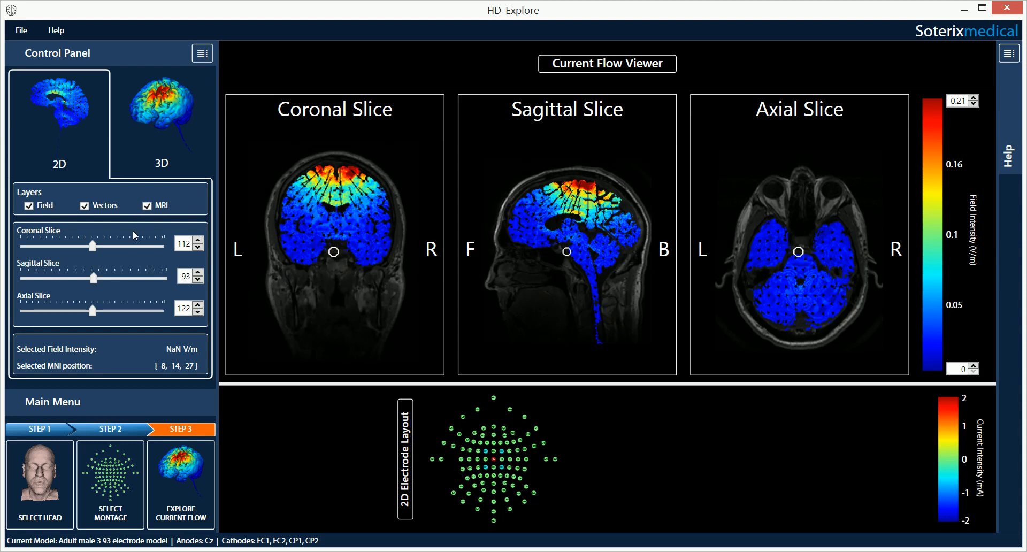
click(29, 210)
click(29, 210)
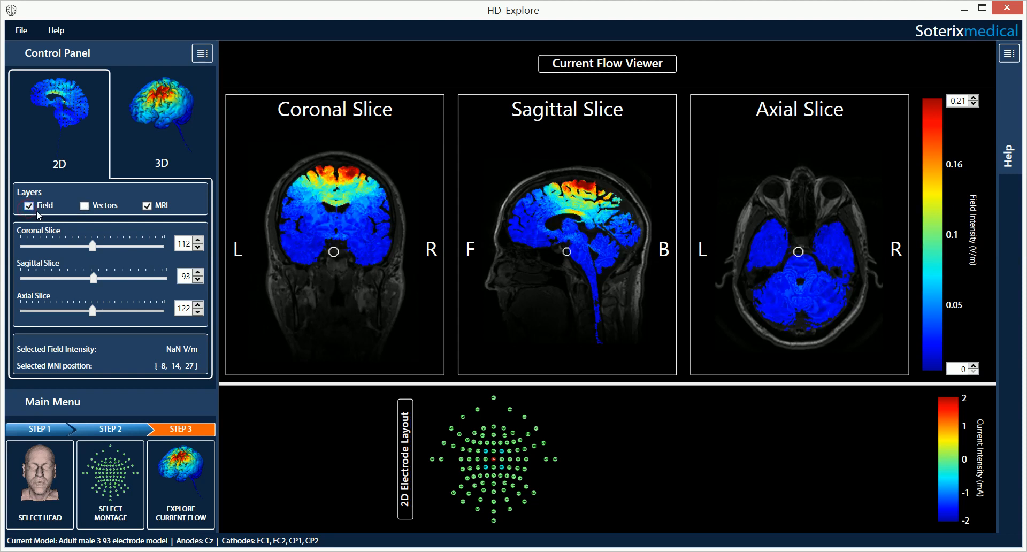
Step: Probe the field at several points near the top of the coronal and sagittal slices
click(343, 175)
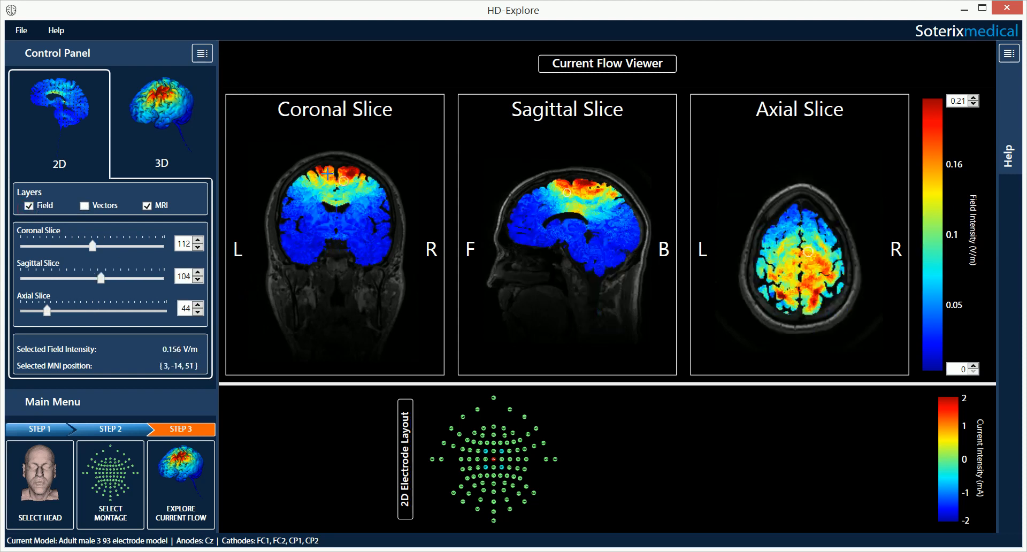
click(327, 176)
click(348, 173)
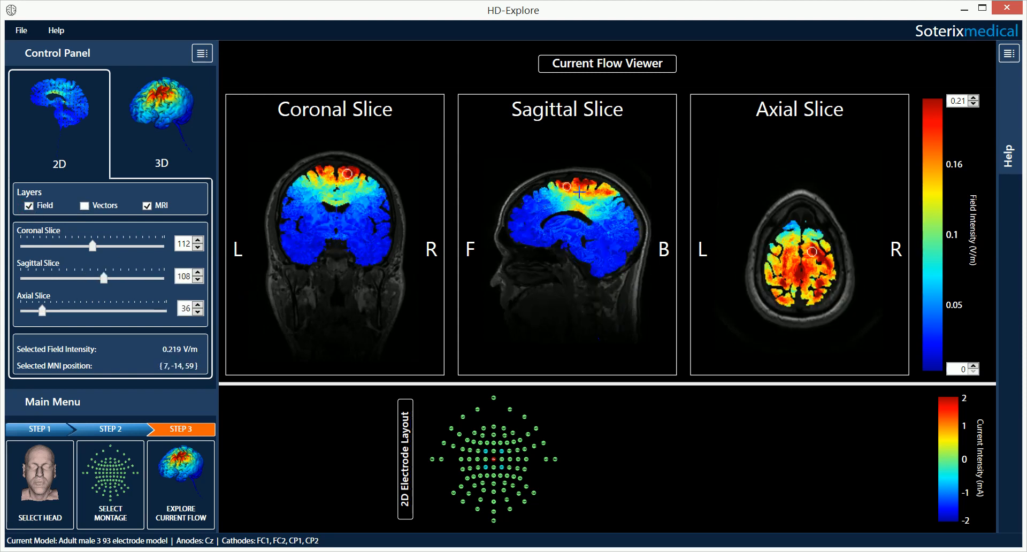
click(586, 189)
Step: Move the Coronal Slice back to 137
click(198, 239)
click(198, 240)
click(198, 240)
click(198, 239)
click(198, 238)
click(198, 238)
click(198, 247)
click(197, 247)
click(197, 247)
click(197, 247)
click(198, 247)
click(198, 247)
Step: Probe the top of coronal slice 137 at MNI (-10, -39, 57), reading 0.21 V/m, and re-enable Vectors
click(320, 191)
click(332, 174)
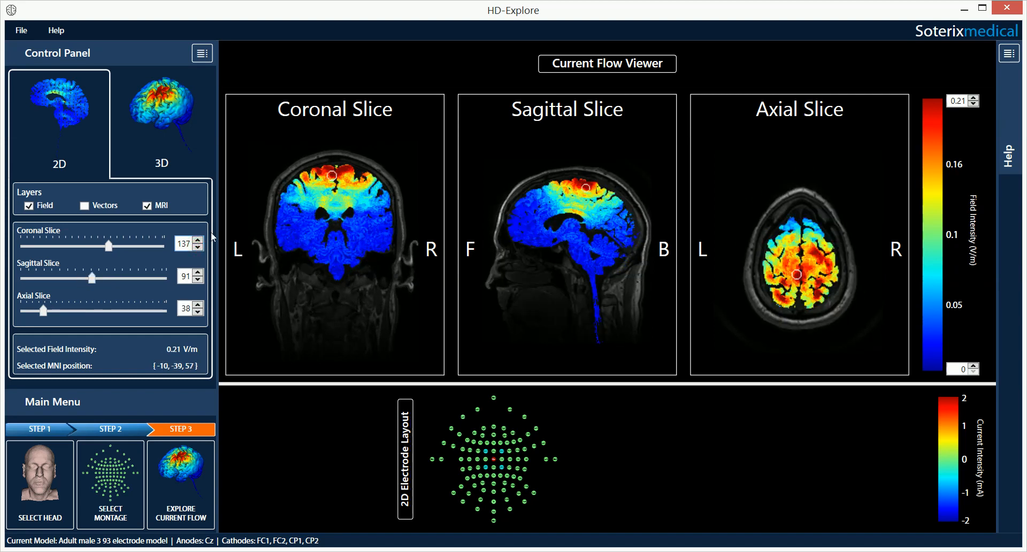
click(85, 206)
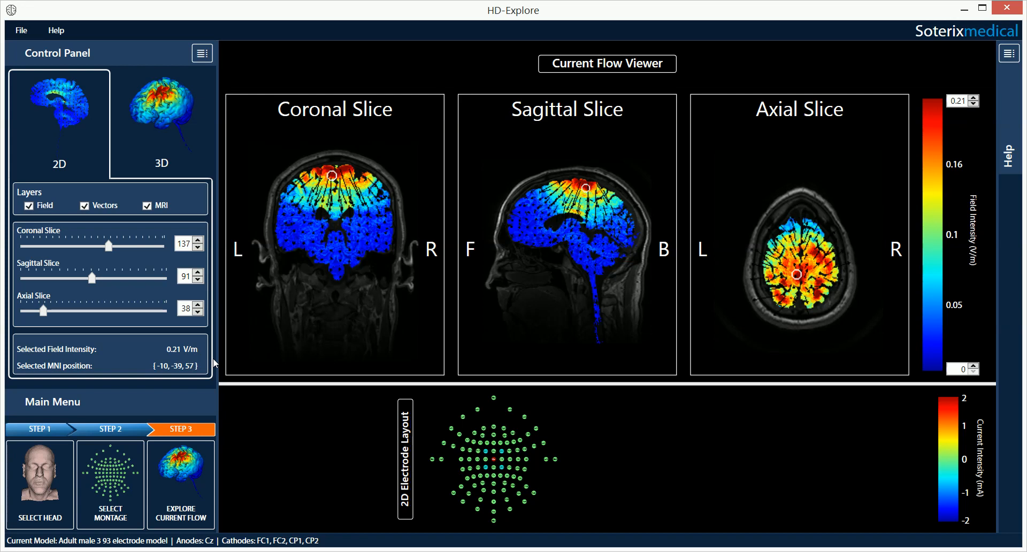
click(974, 105)
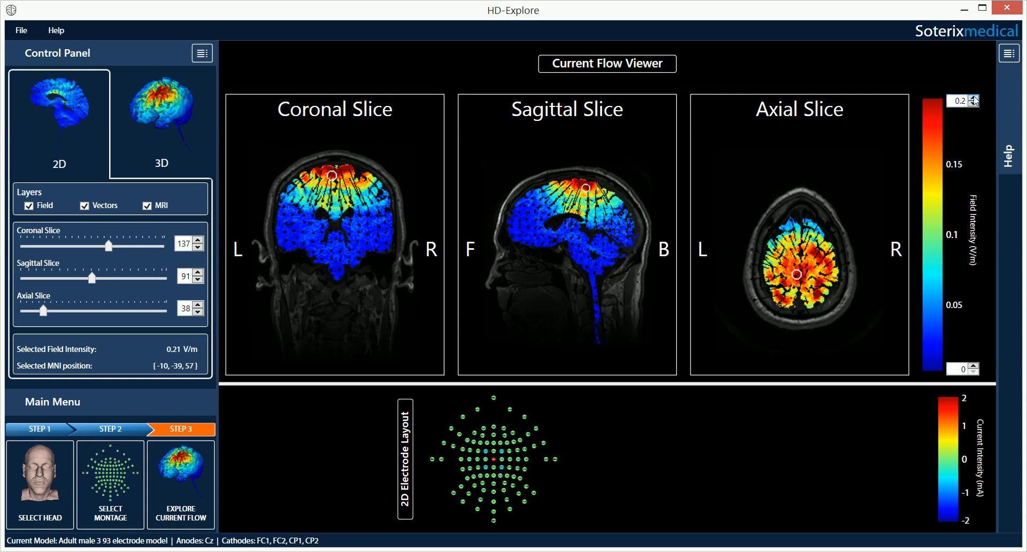
click(973, 99)
click(974, 98)
click(974, 99)
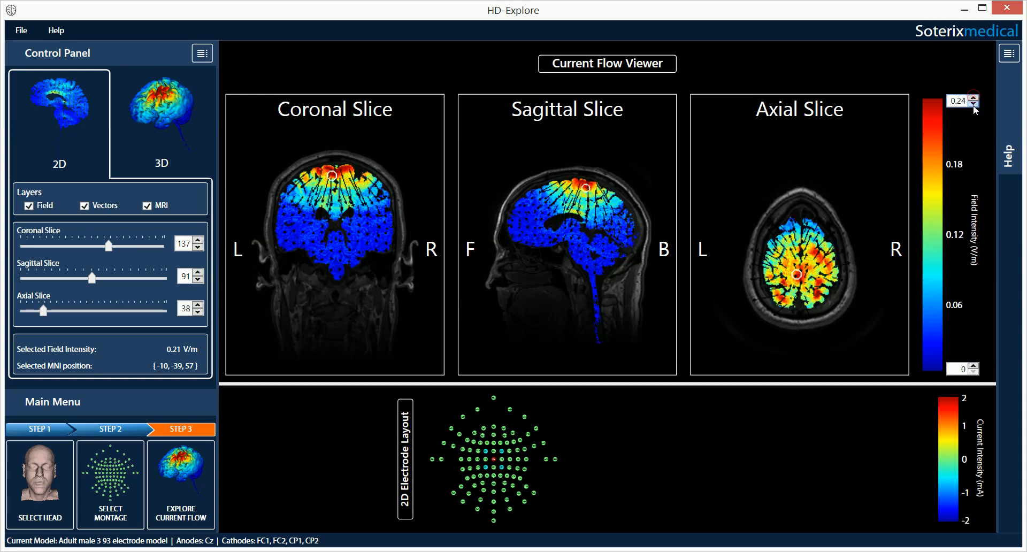
click(973, 105)
click(973, 104)
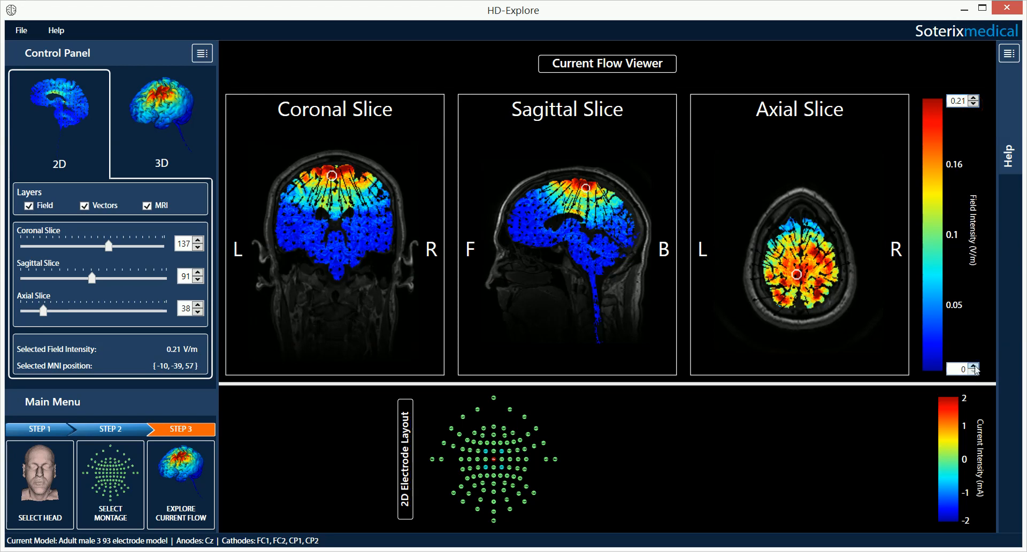
click(975, 366)
click(975, 367)
click(974, 366)
click(974, 372)
click(974, 372)
click(974, 372)
click(171, 157)
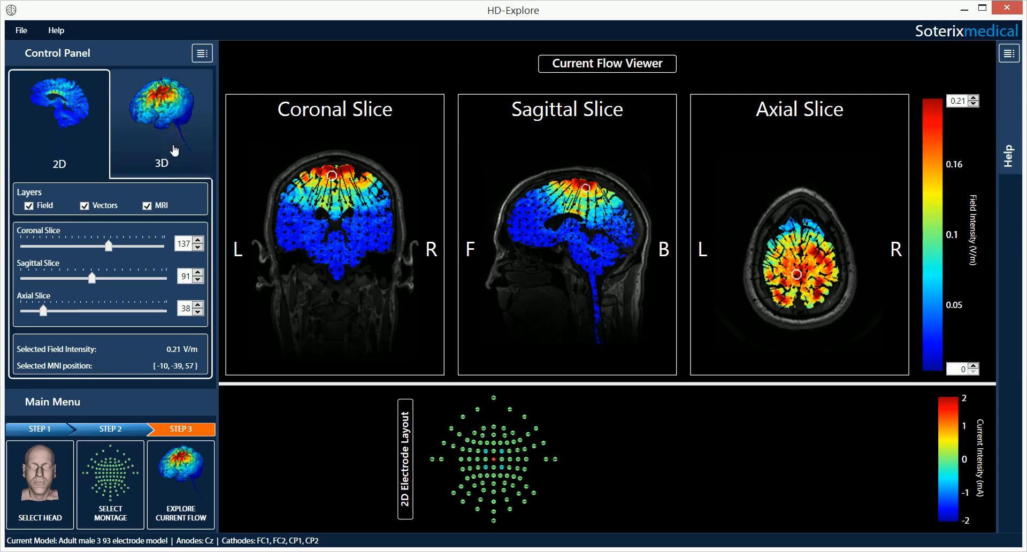
Step: Show the 3D brain surface field map, peaking at 0.21 V/m, rotated to a side view
click(174, 145)
drag(480, 294, 591, 249)
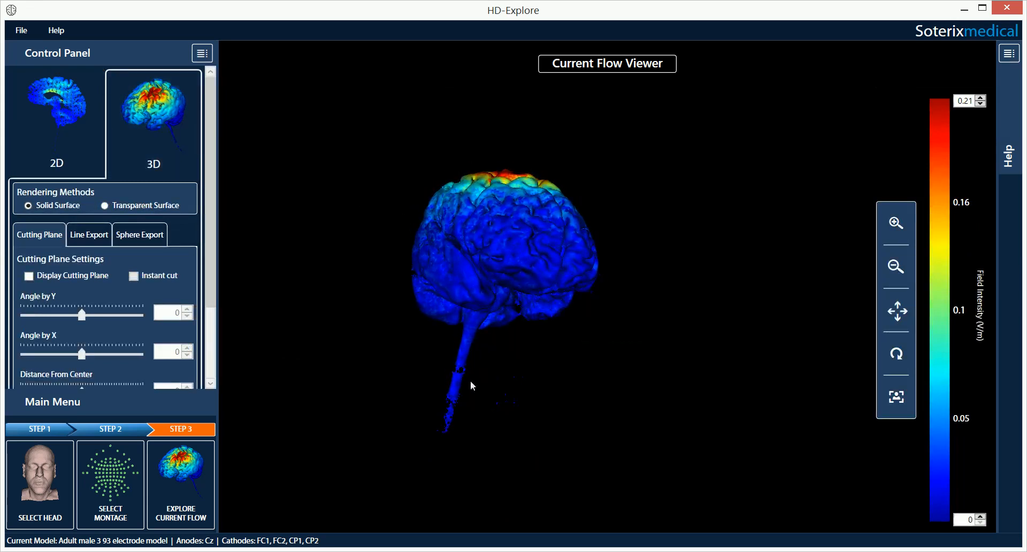
drag(439, 430, 332, 367)
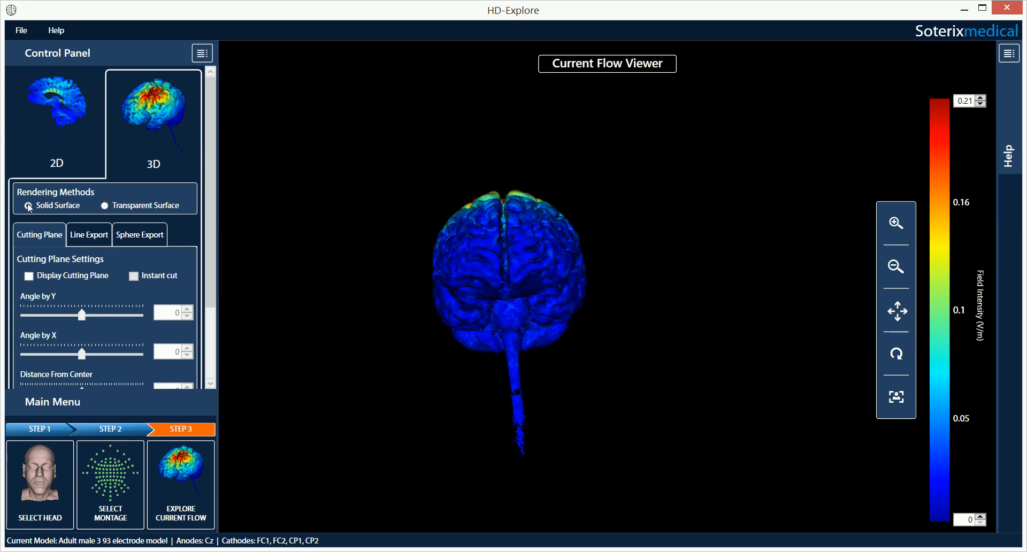
scroll(541, 258, up, 3)
scroll(542, 258, down, 3)
drag(521, 258, 459, 314)
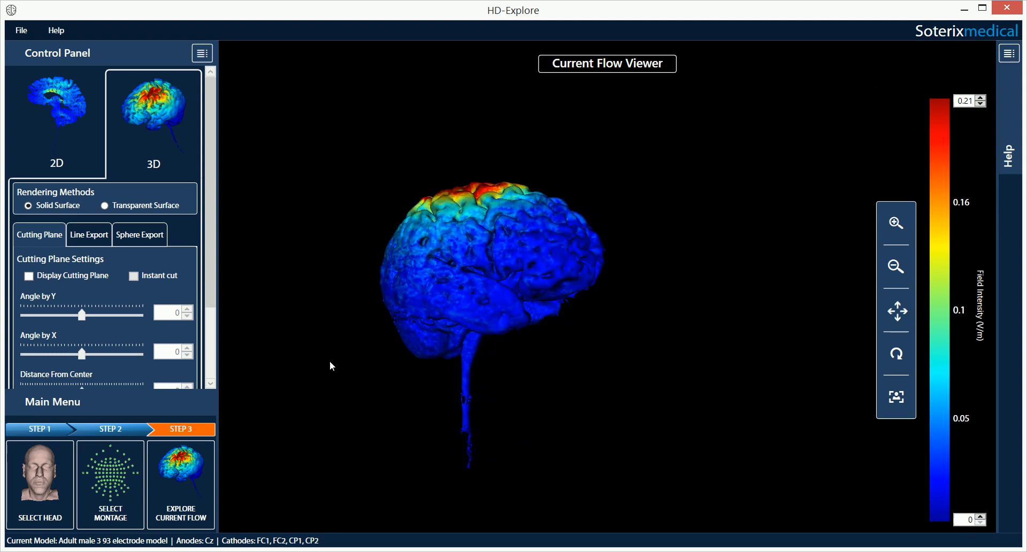
drag(212, 188, 212, 261)
mouse_move(531, 308)
mouse_down()
mouse_move(461, 309)
mouse_move(535, 303)
mouse_up()
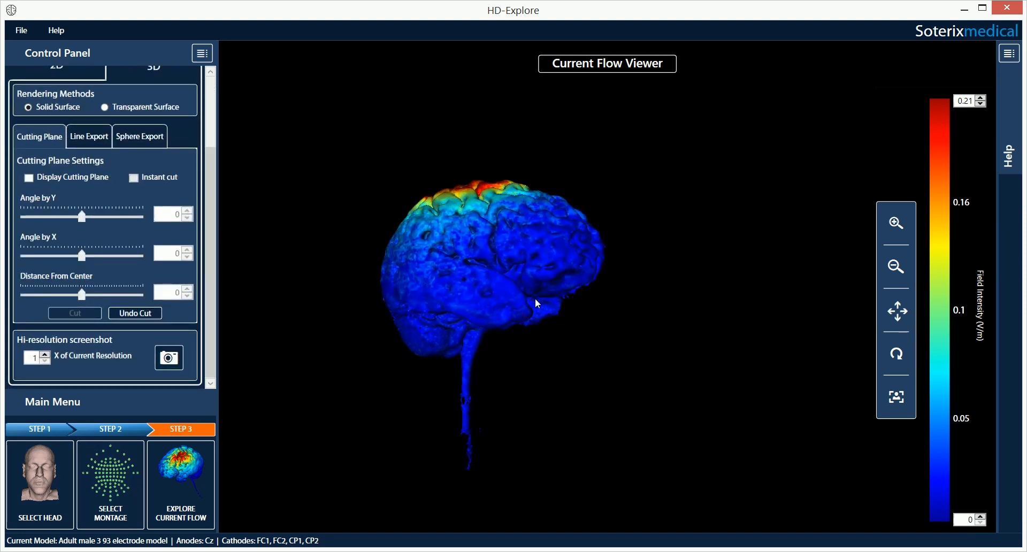
Step: Show the cutting plane and set Angle by Y 7.9, Angle by X 4.7, Distance From Center 1
click(29, 178)
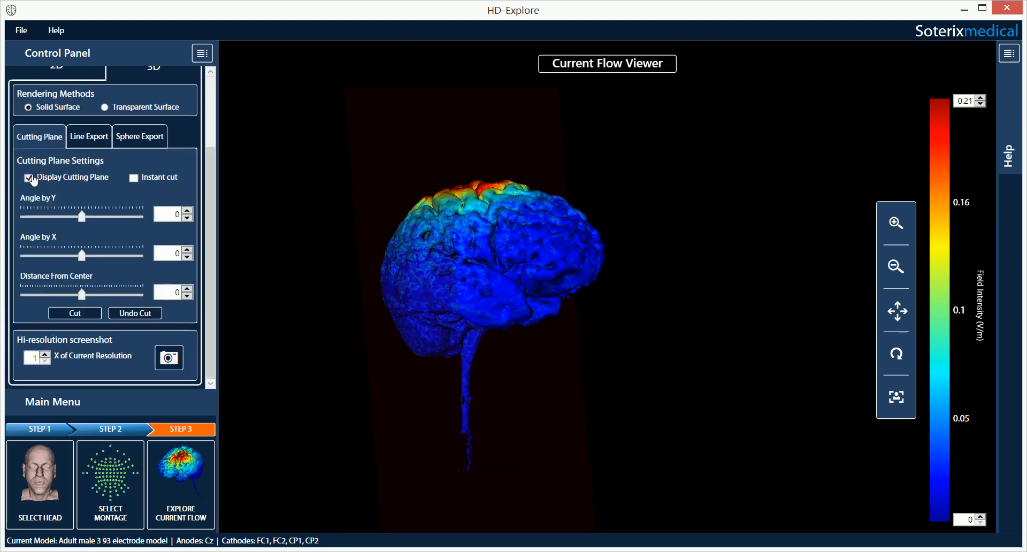
drag(364, 272, 436, 279)
drag(84, 219, 85, 220)
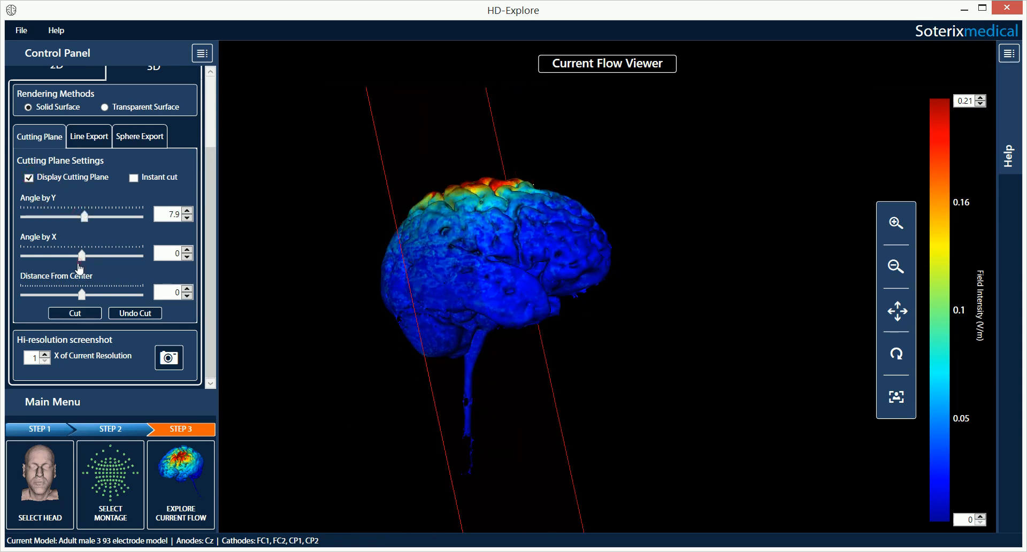
drag(81, 256, 84, 257)
drag(82, 295, 82, 294)
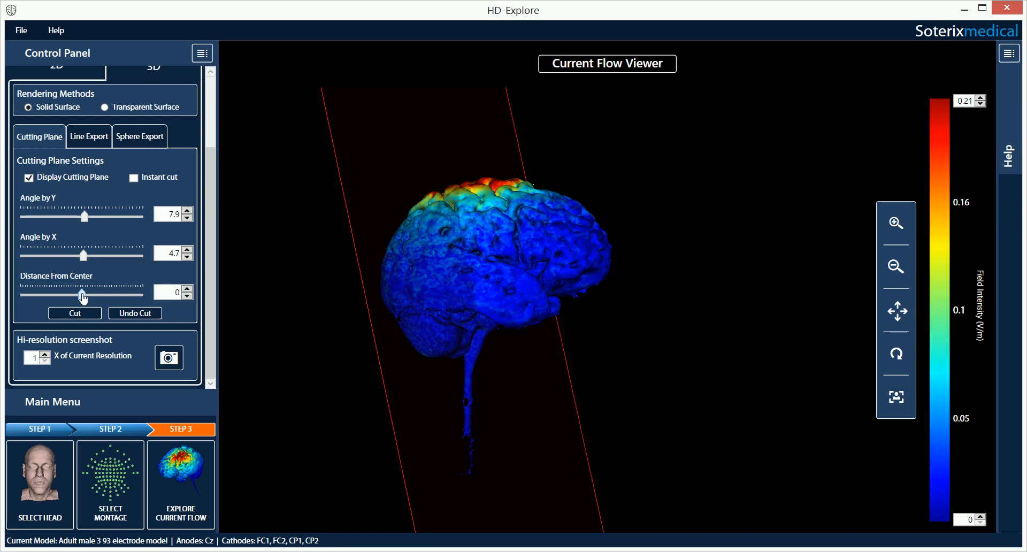
scroll(206, 194, up, 1)
scroll(206, 202, down, 1)
click(186, 289)
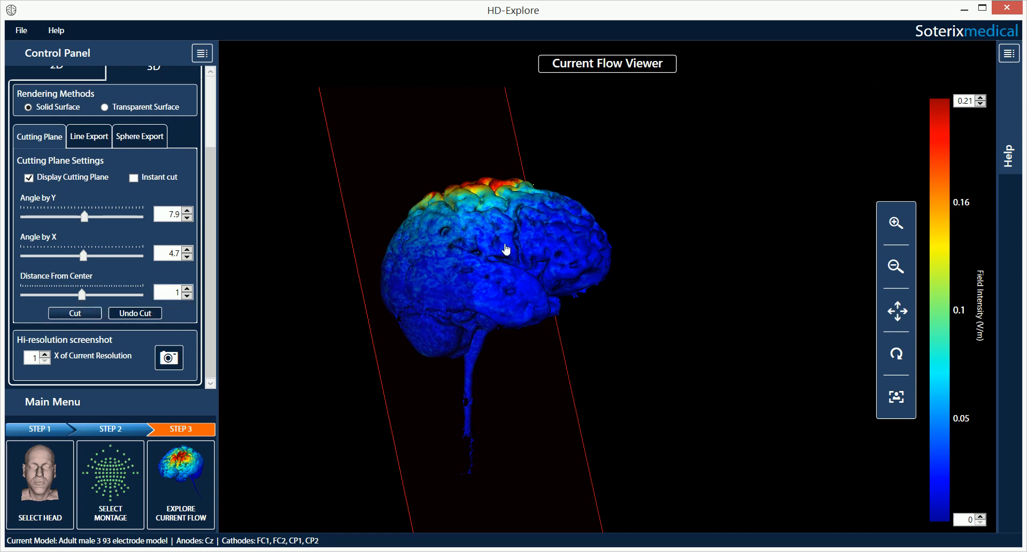
Step: Rotate the cut brain to inspect it from front and left, then hide the cutting plane
drag(505, 247, 562, 237)
drag(458, 282, 729, 293)
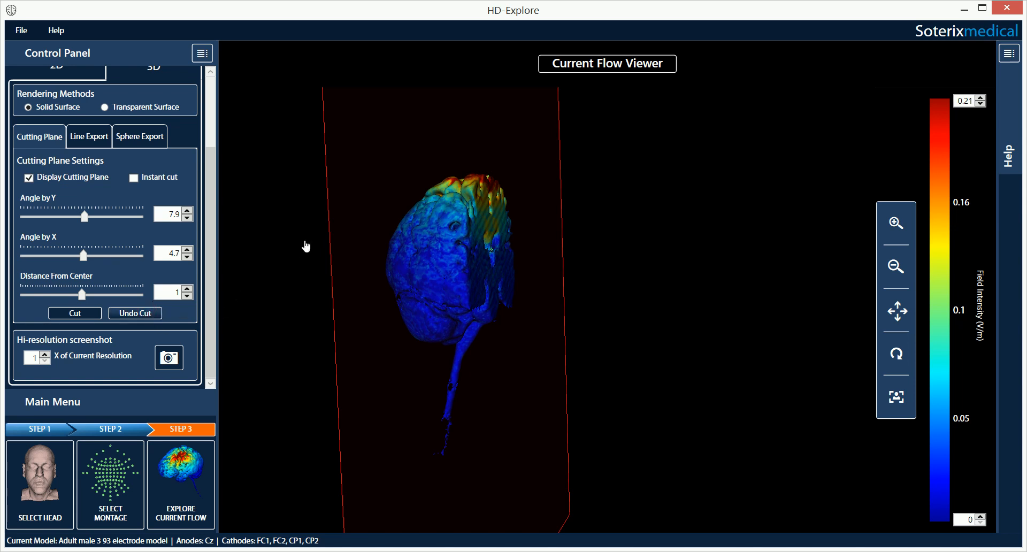
drag(305, 246, 403, 252)
drag(578, 268, 556, 266)
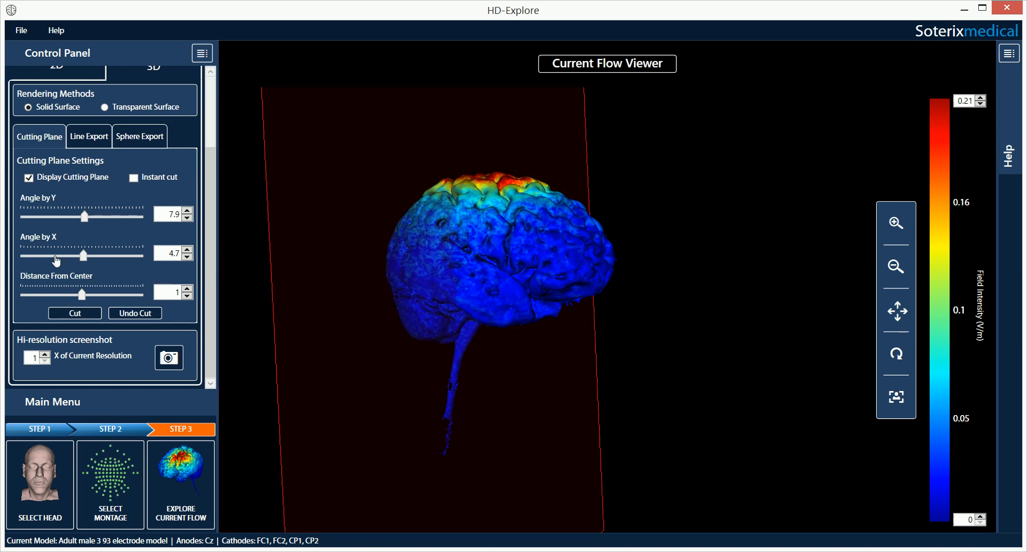
click(29, 178)
drag(540, 253, 319, 252)
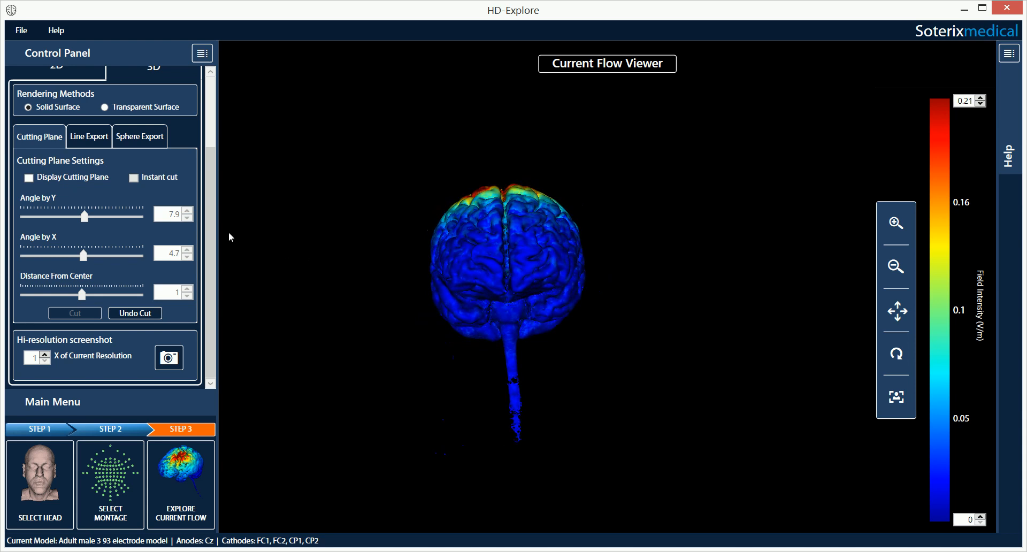
mouse_move(210, 214)
mouse_down()
mouse_move(210, 130)
mouse_move(229, 213)
mouse_up()
drag(502, 295, 585, 291)
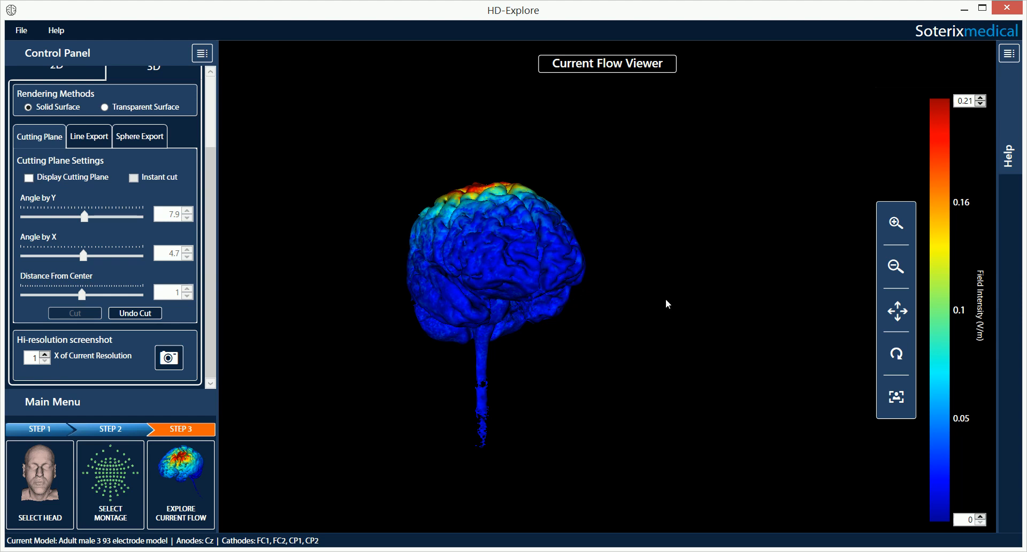
click(980, 98)
click(980, 98)
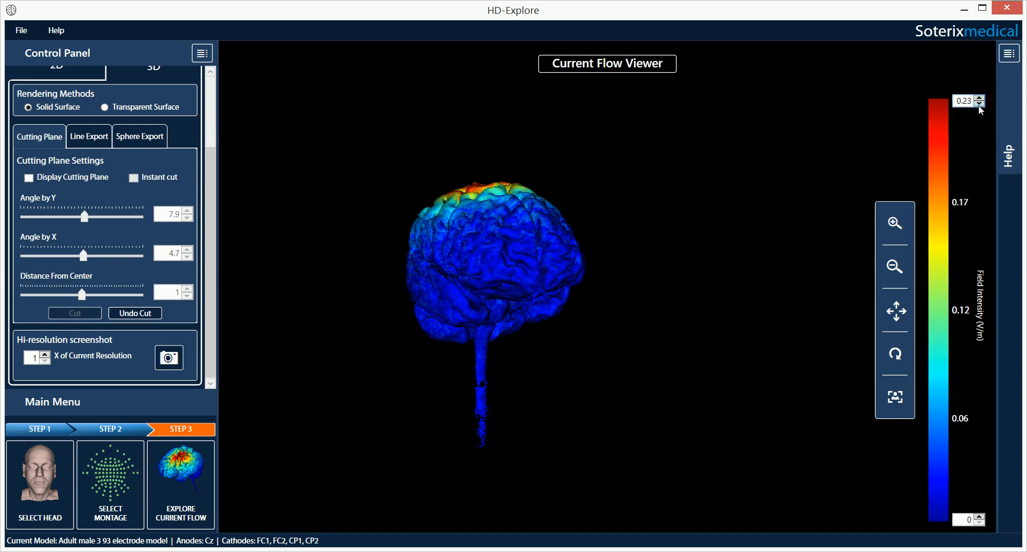
click(979, 103)
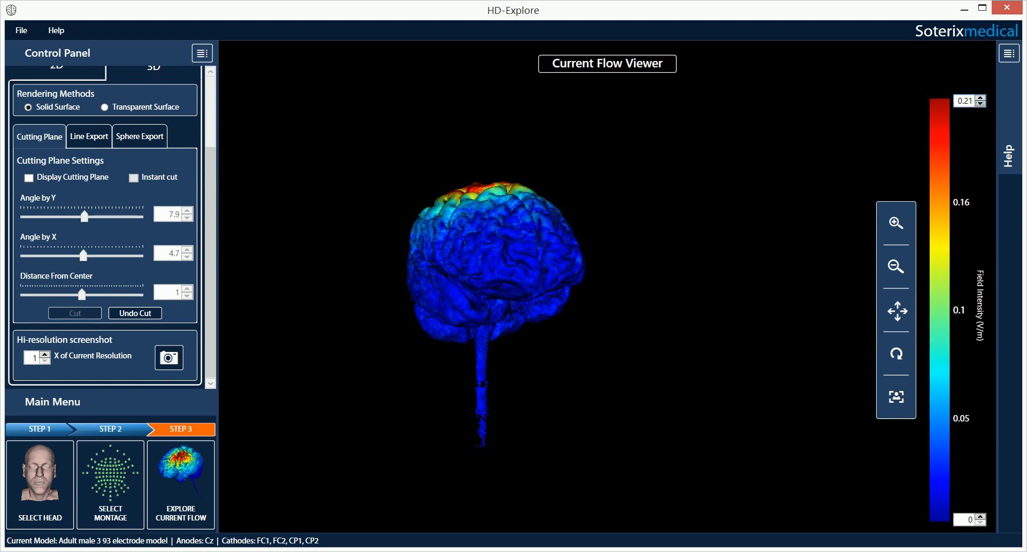
drag(213, 192, 211, 98)
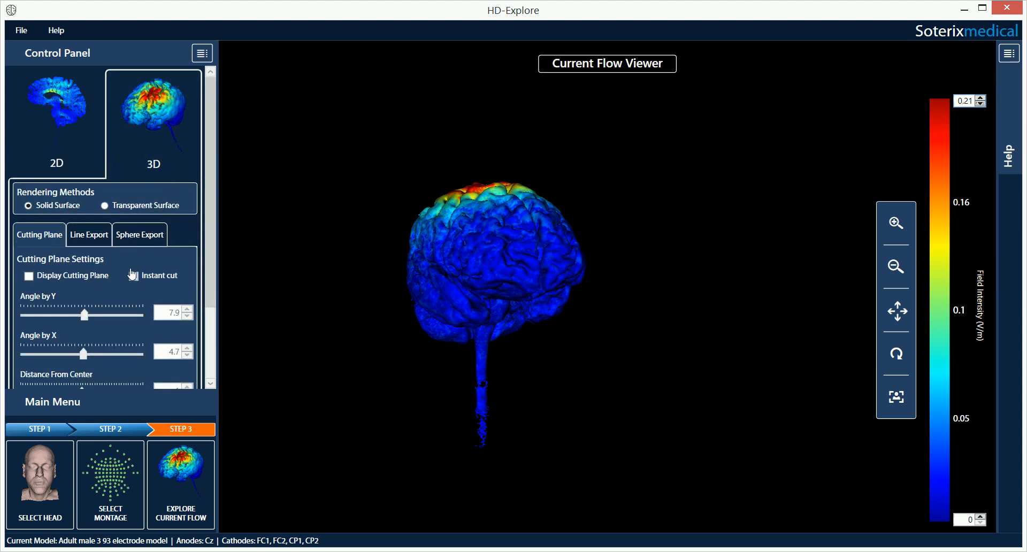
Step: Open the Line Export settings and rotate the brain to a shallower angle
click(78, 233)
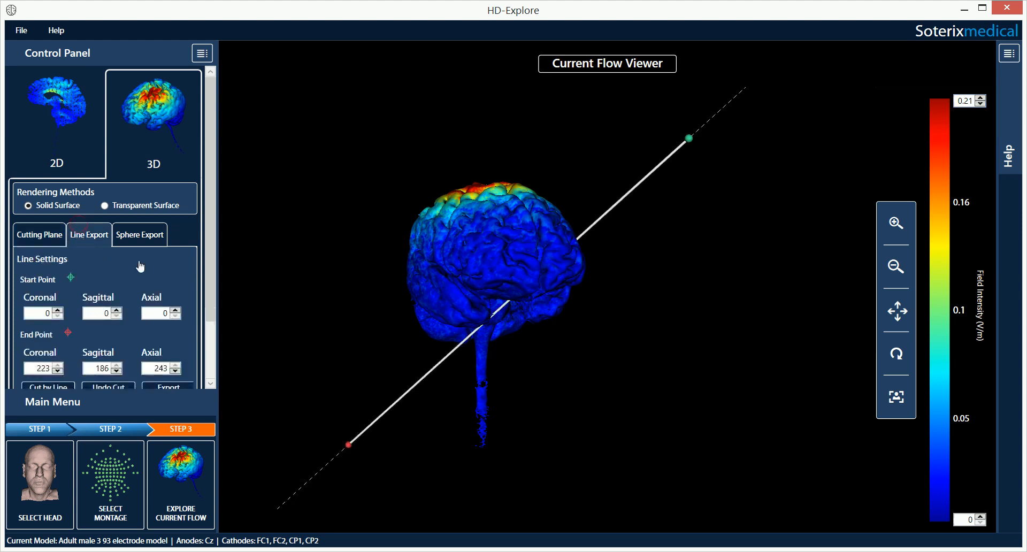
scroll(214, 185, down, 1)
drag(214, 185, 212, 217)
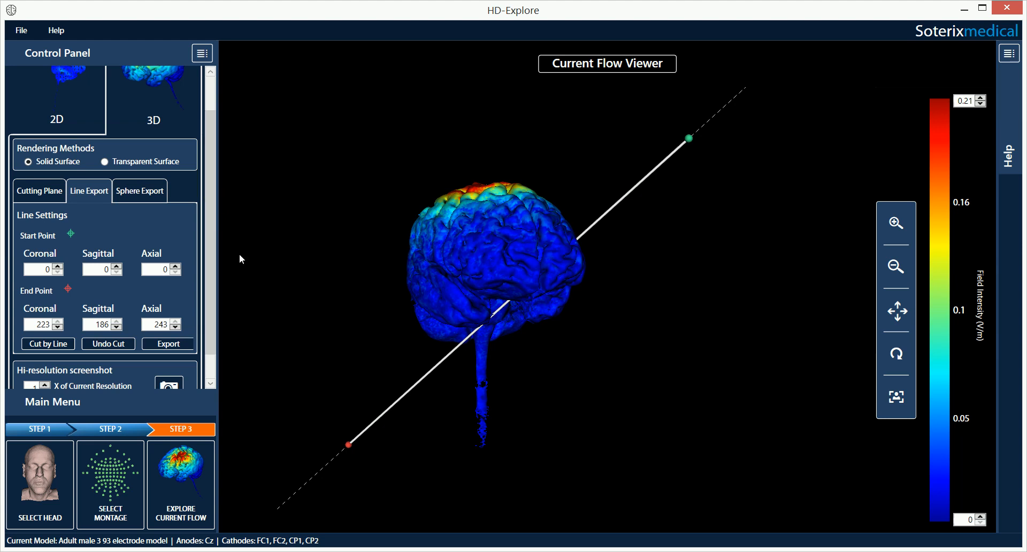
drag(647, 323, 572, 390)
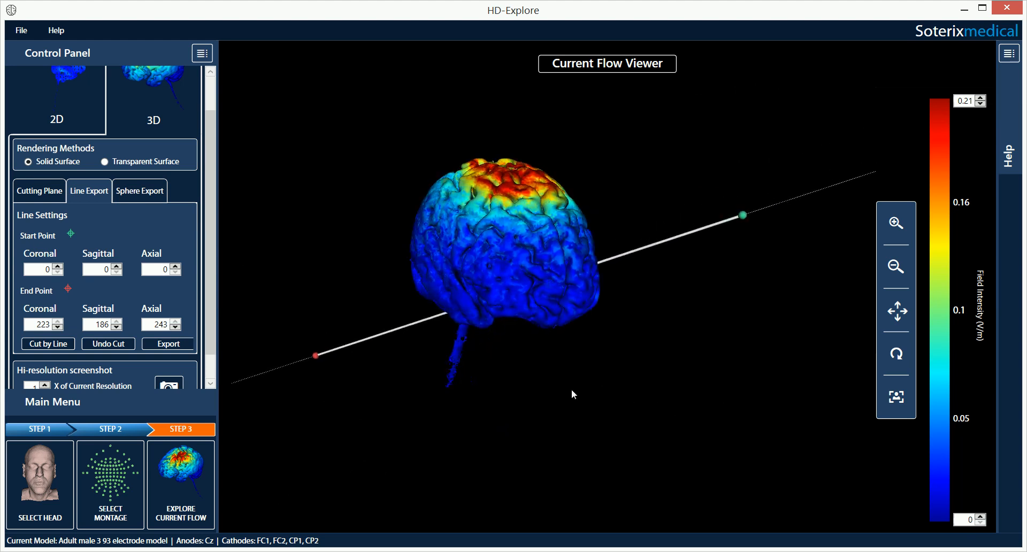
Step: Pick the line's start point (116.9, 87, 26.4) and end point (118, 156.2, 92.1) on the brain
click(70, 235)
click(538, 177)
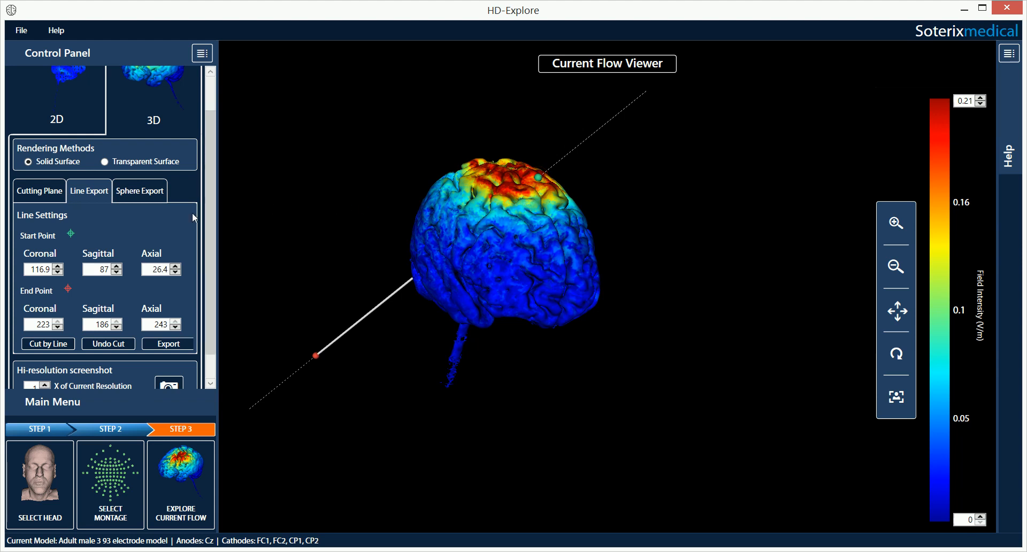
click(68, 289)
click(437, 261)
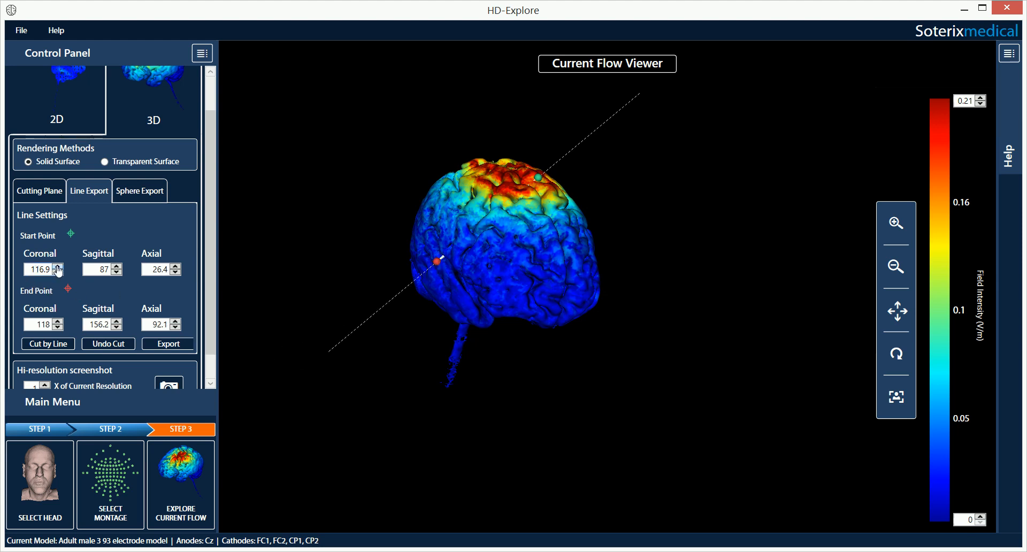
click(212, 201)
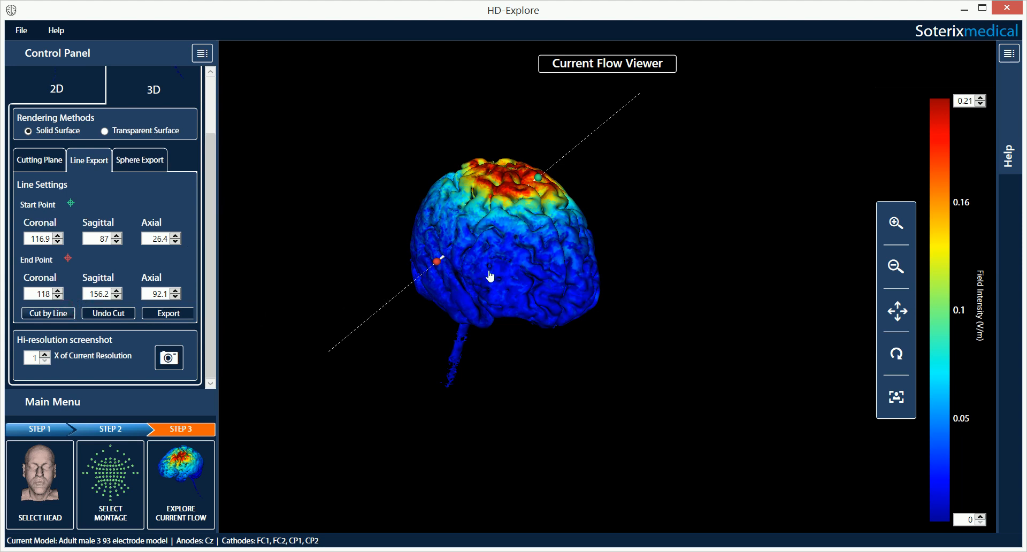
mouse_move(496, 293)
mouse_down()
mouse_move(380, 290)
mouse_move(495, 295)
mouse_up()
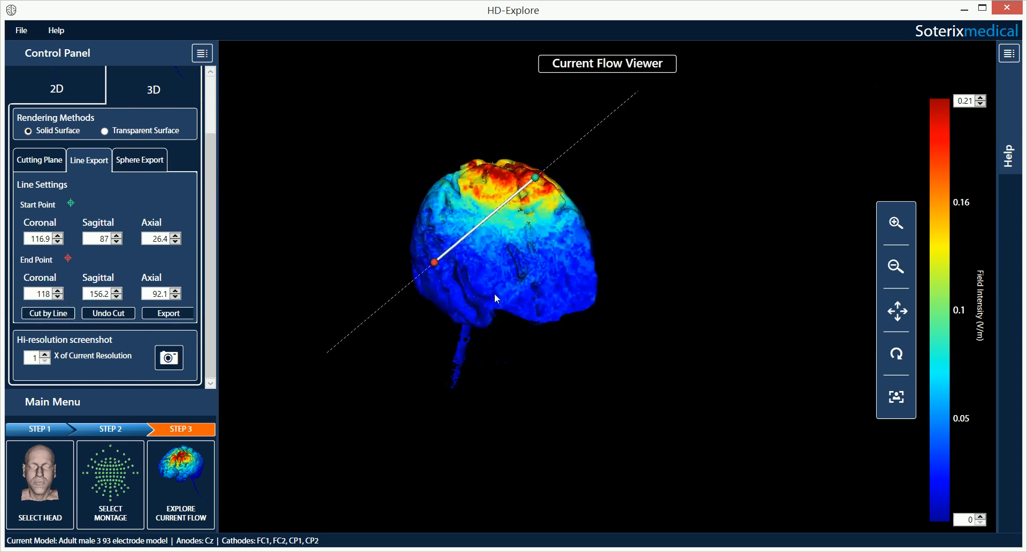
click(111, 320)
drag(551, 295, 460, 262)
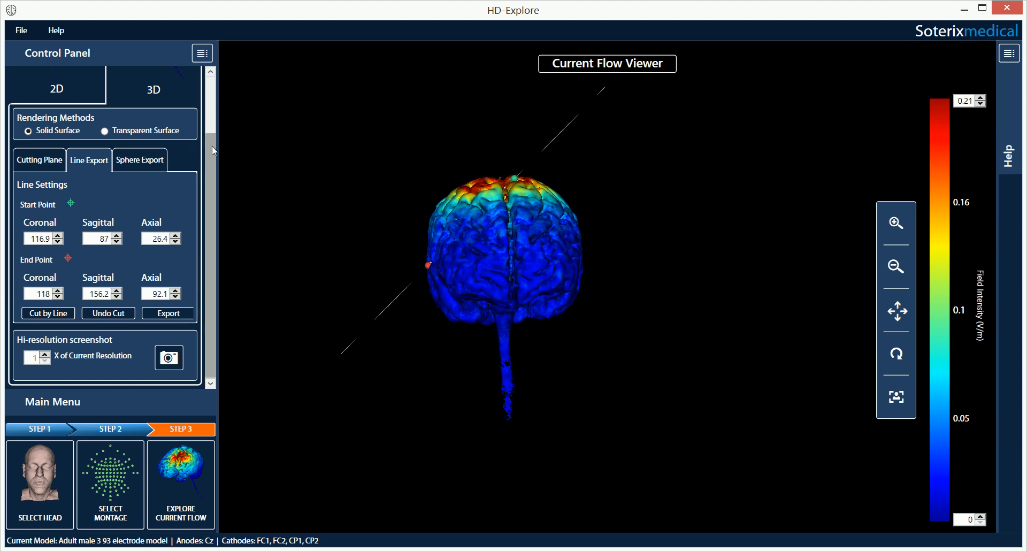
click(178, 314)
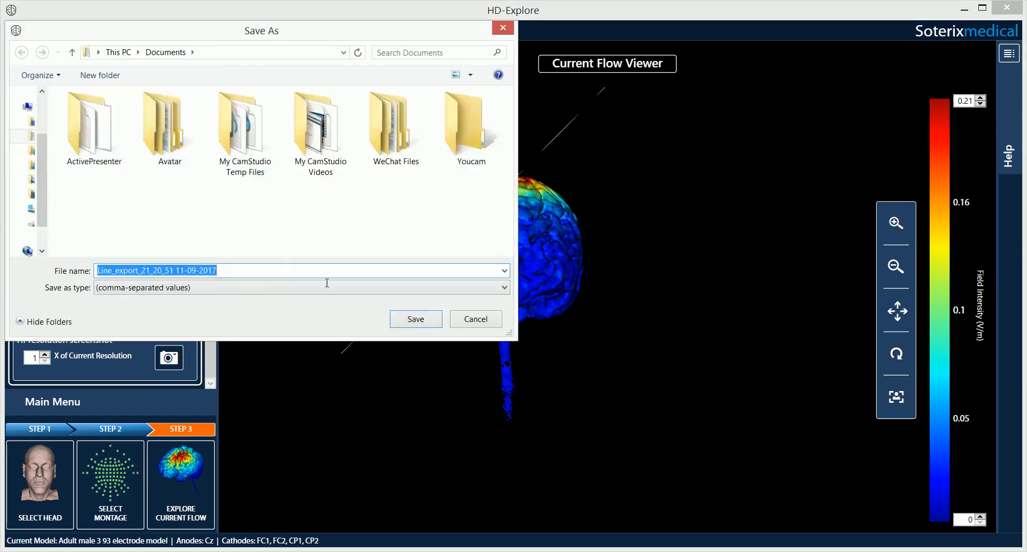
click(405, 319)
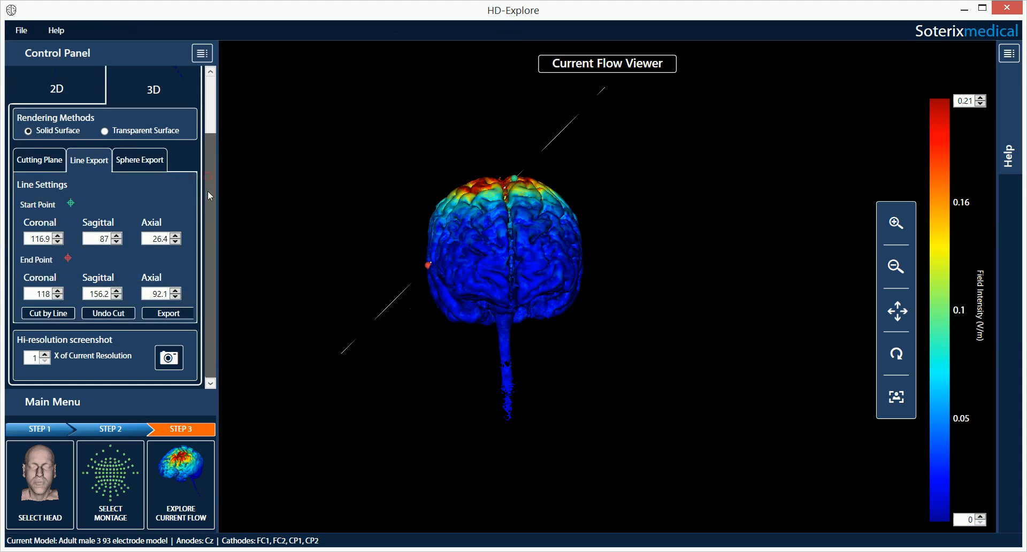
scroll(208, 191, up, 3)
scroll(204, 115, down, 3)
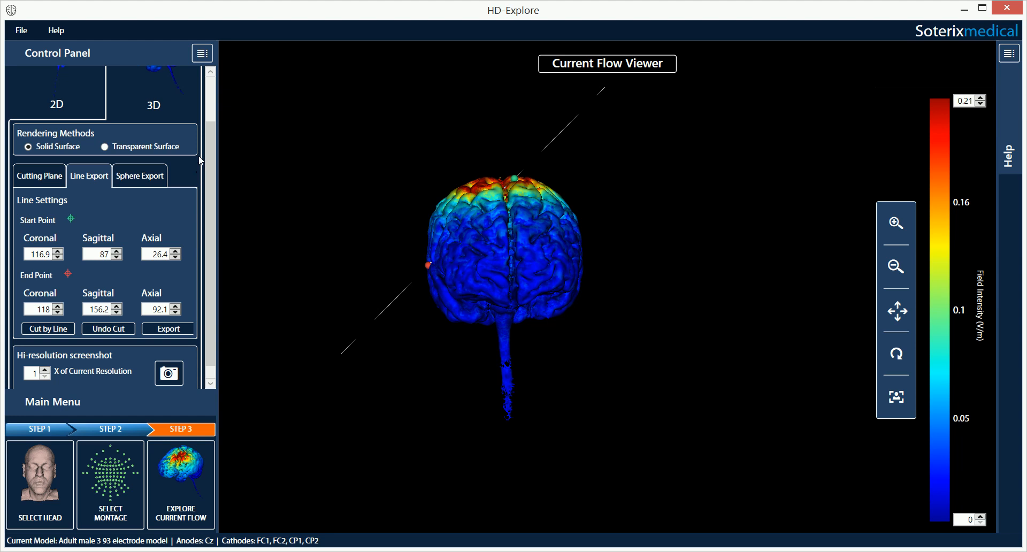
scroll(215, 174, down, 1)
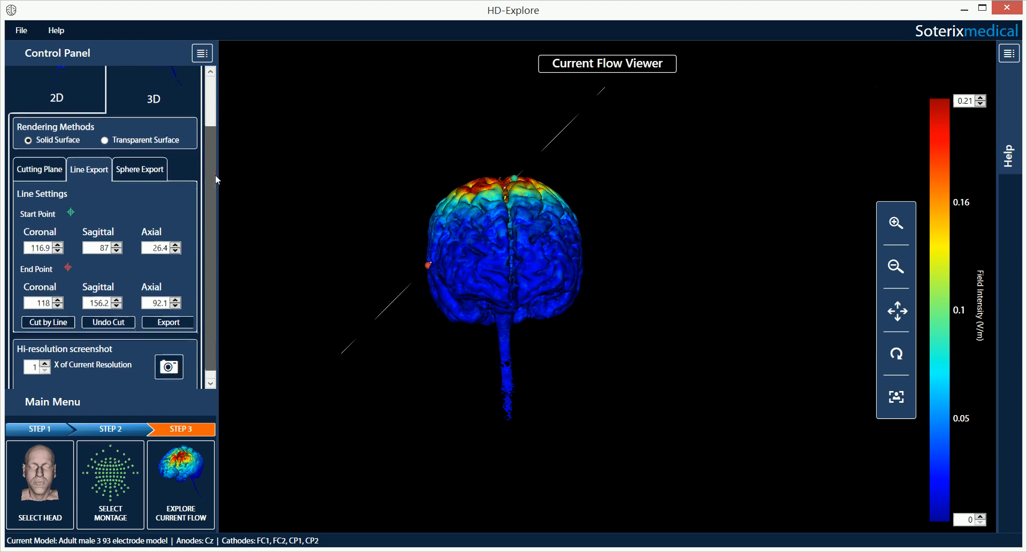
Step: Centre the export sphere on the brain top at 129, 95.4, 42.9 and set Radius to 21
click(153, 171)
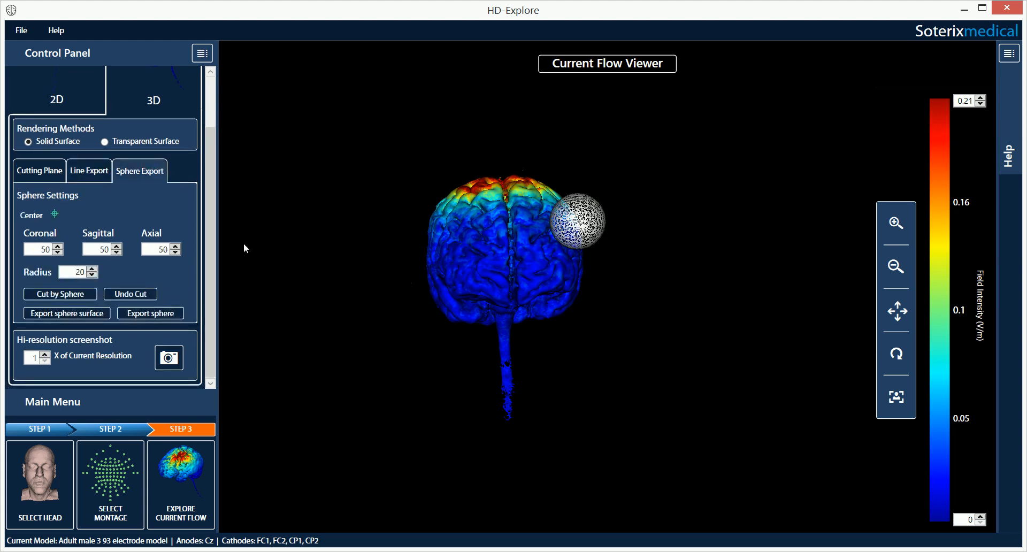
drag(470, 268, 509, 338)
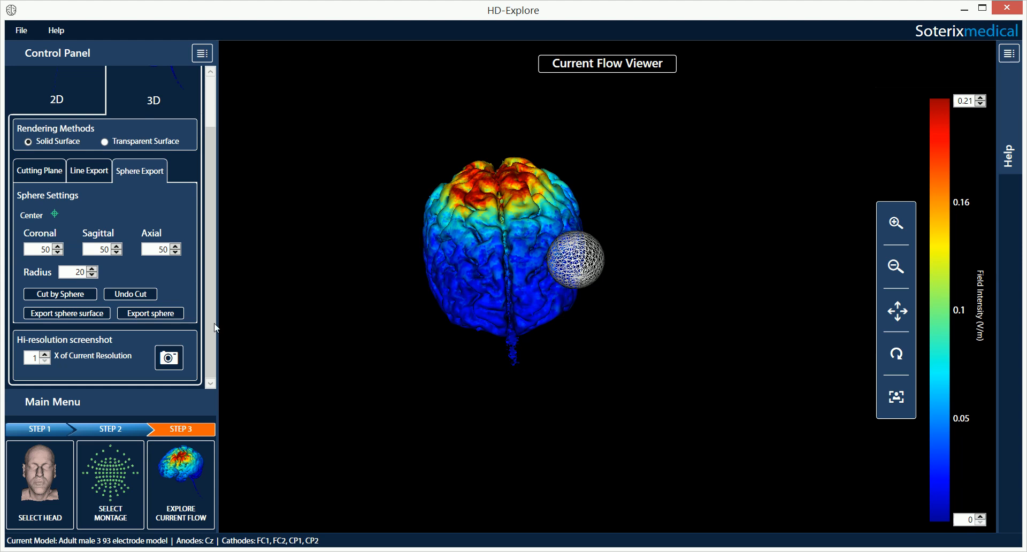
click(54, 216)
click(498, 194)
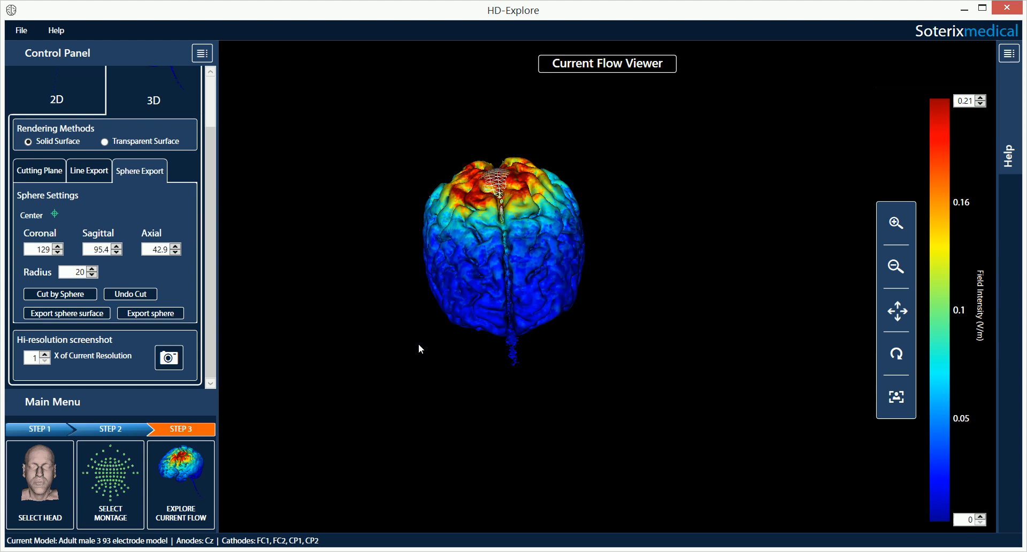
drag(494, 353, 473, 426)
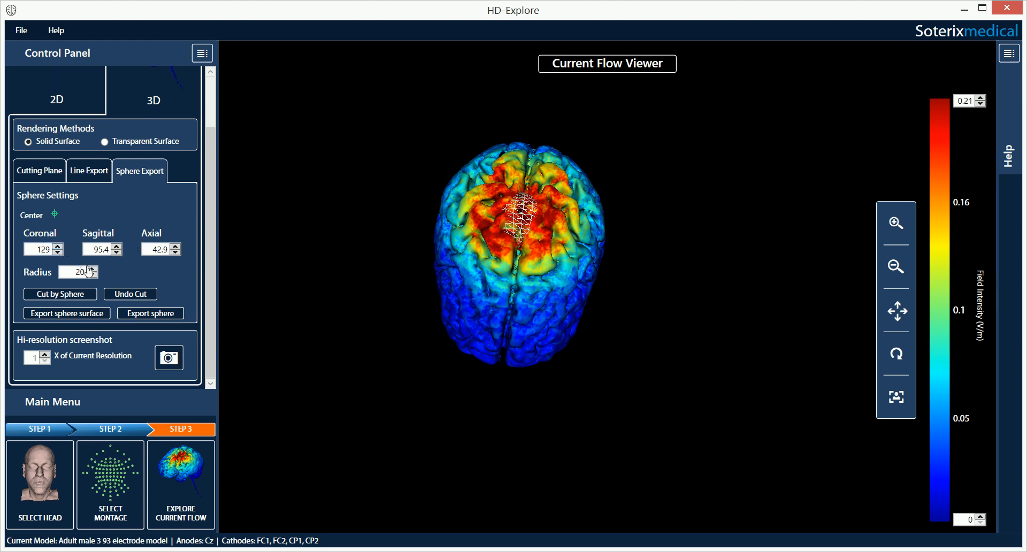
drag(84, 272, 77, 271)
text(2)
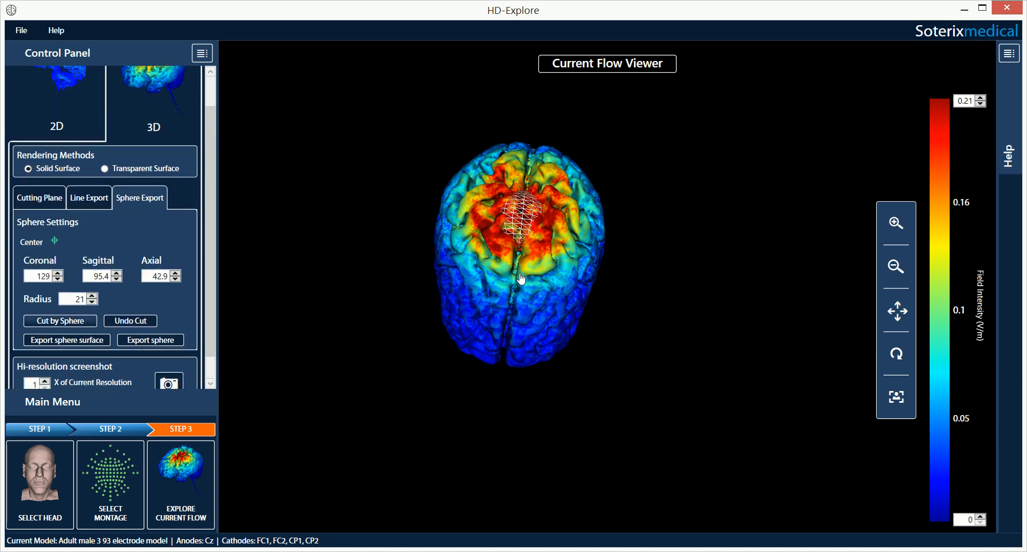
Step: Cut the brain to the sphere region to inspect it, then undo the cut
click(60, 320)
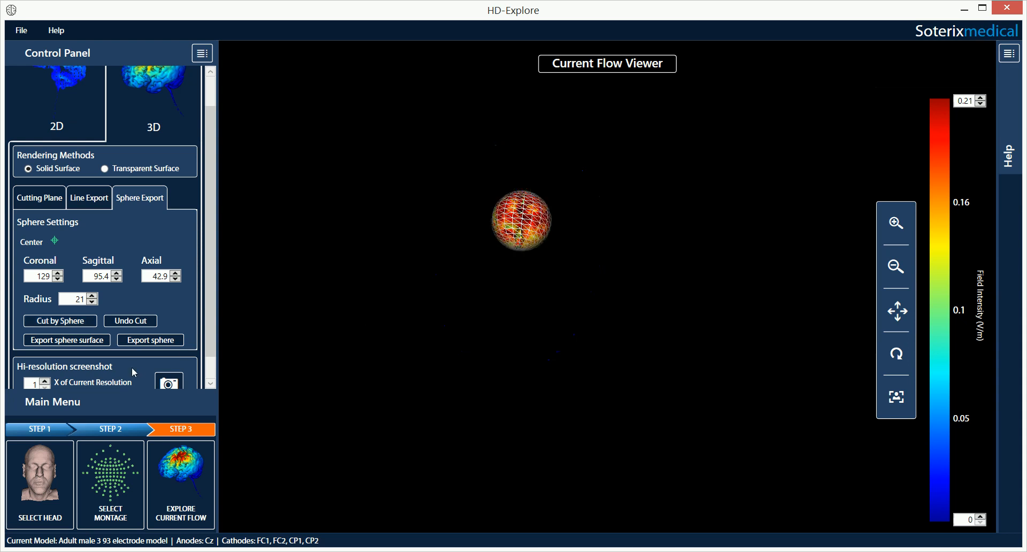
drag(530, 227, 525, 252)
click(129, 319)
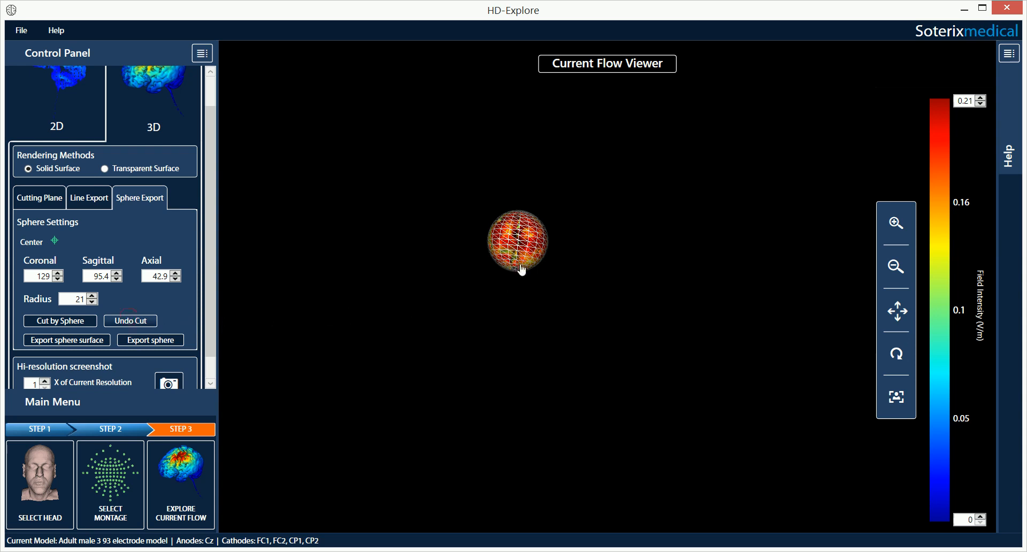
drag(522, 270, 527, 135)
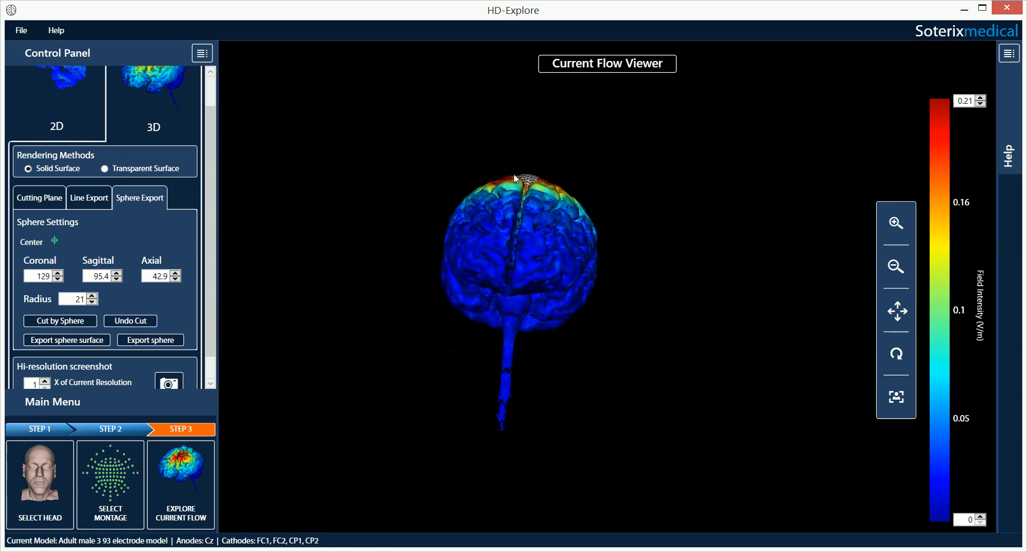
drag(500, 413, 512, 412)
drag(544, 264, 424, 309)
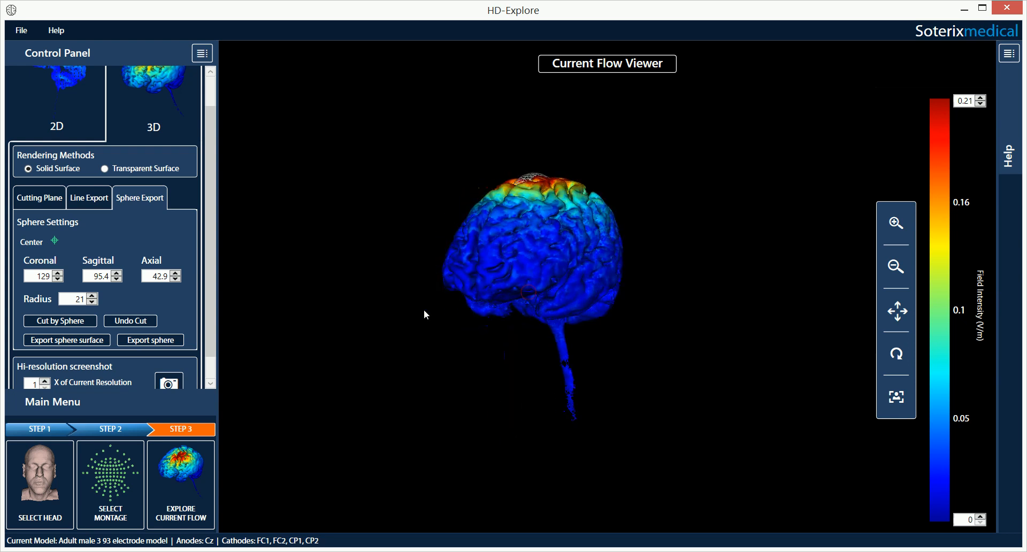
Step: Export the sphere's field values as a CSV file in Documents under the default name
click(171, 344)
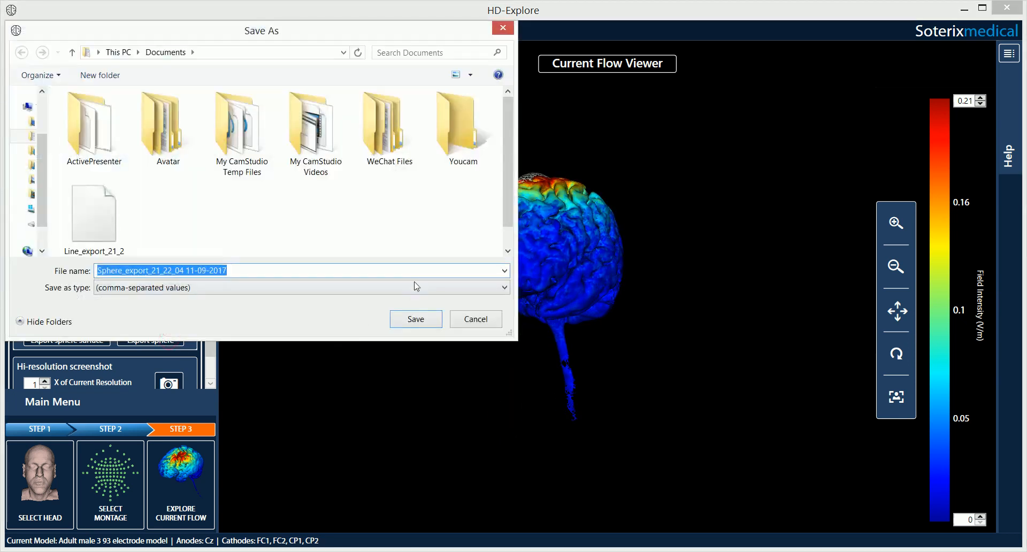
click(434, 320)
drag(529, 225, 591, 216)
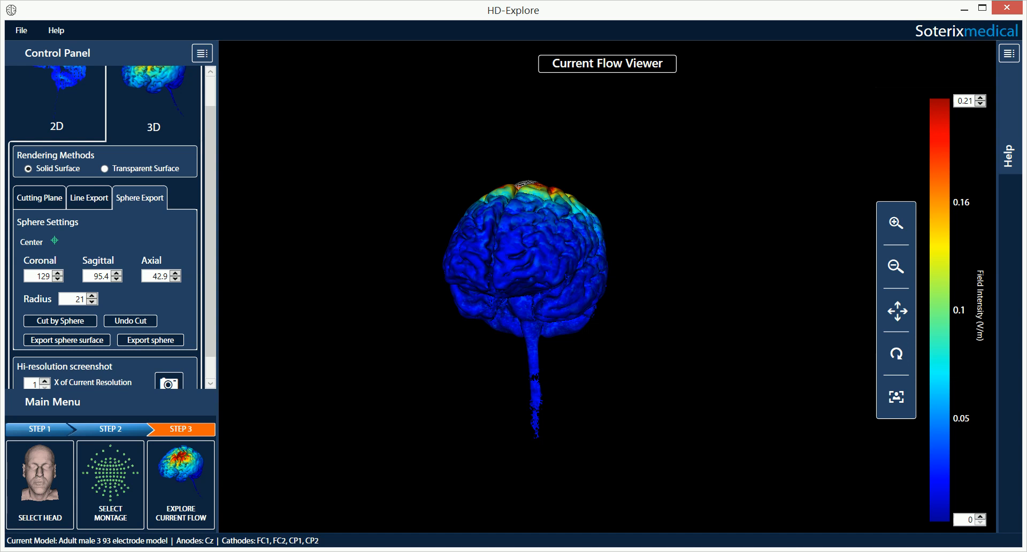
Step: Load Adult Male 1's 338 Electrode Model and set the montage Layout to Uniform
click(58, 431)
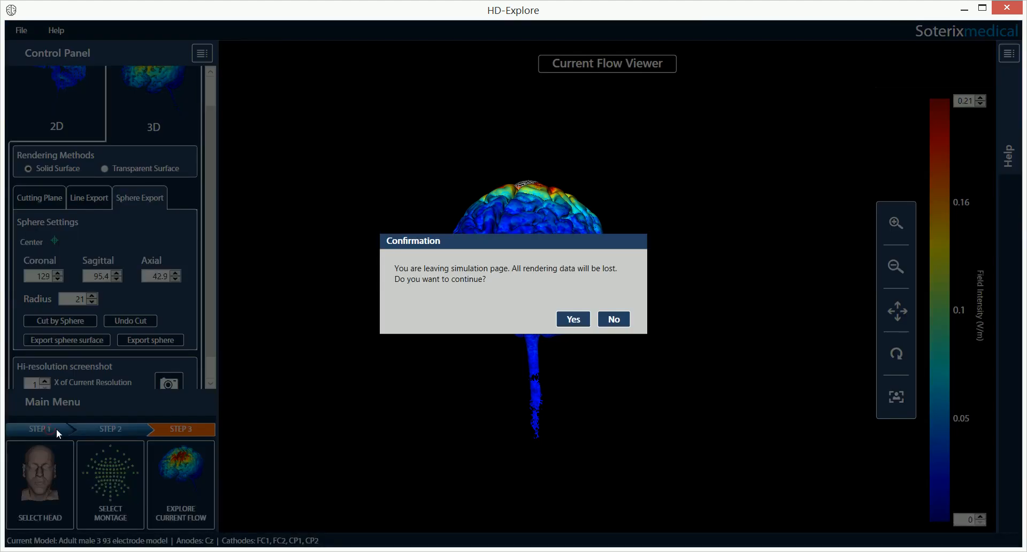
click(569, 319)
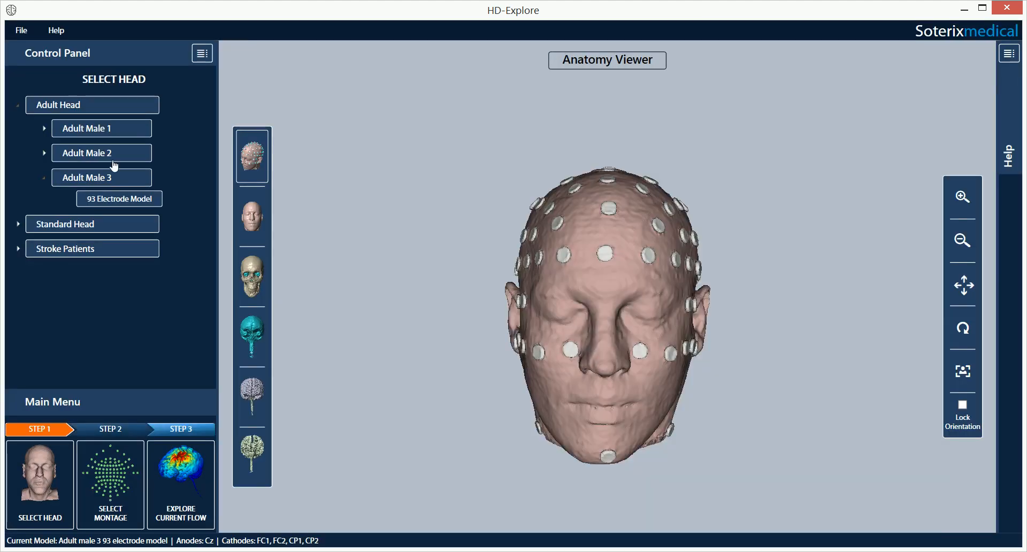
click(86, 129)
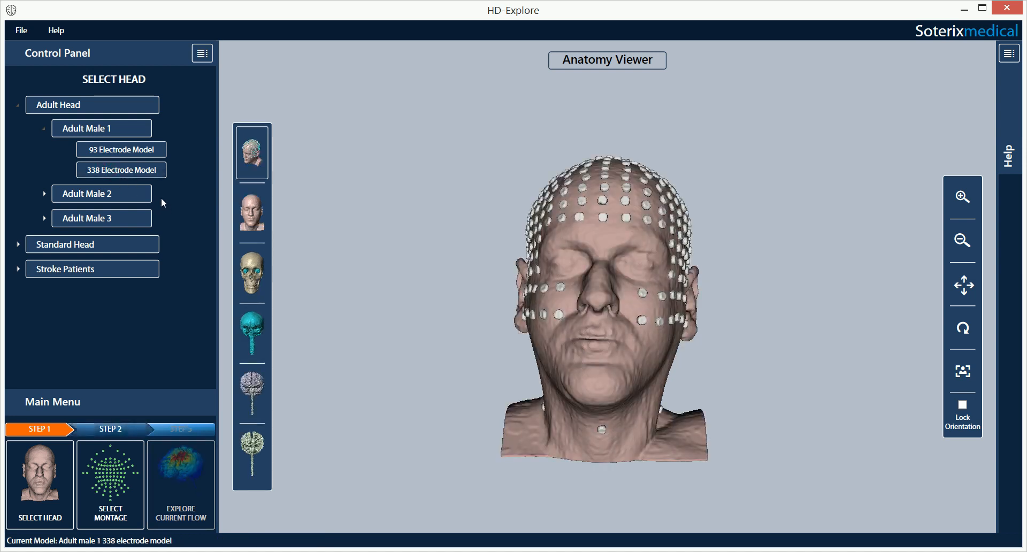
click(108, 469)
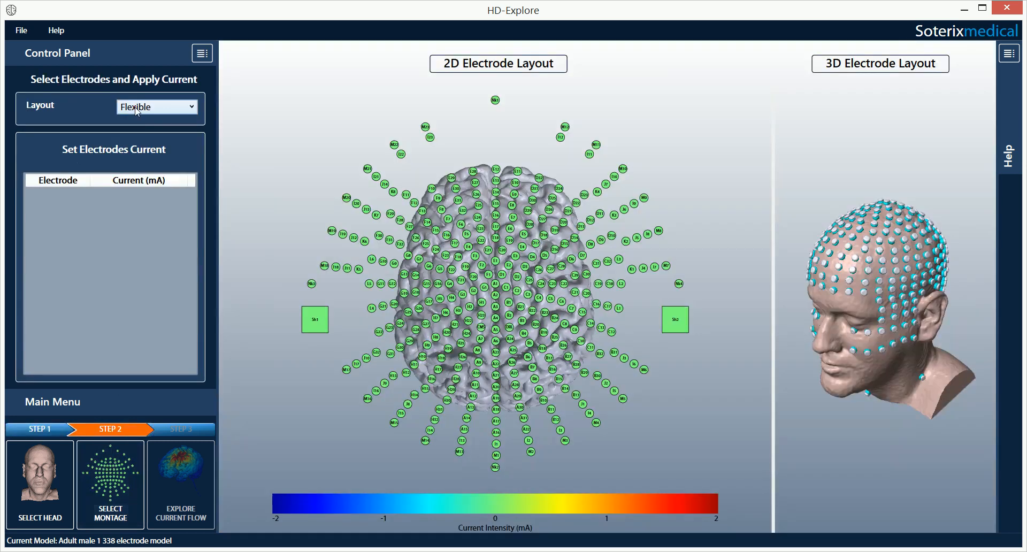
click(135, 110)
click(137, 131)
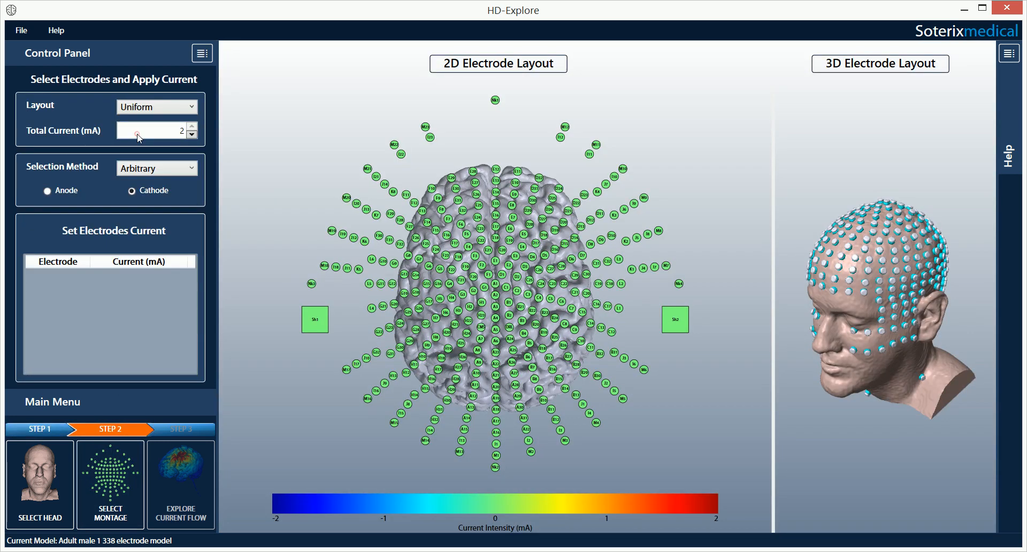
Step: Set Total Current to 1.5 mA and the Selection Method to Pad Configuration
double_click(176, 132)
text(1.5)
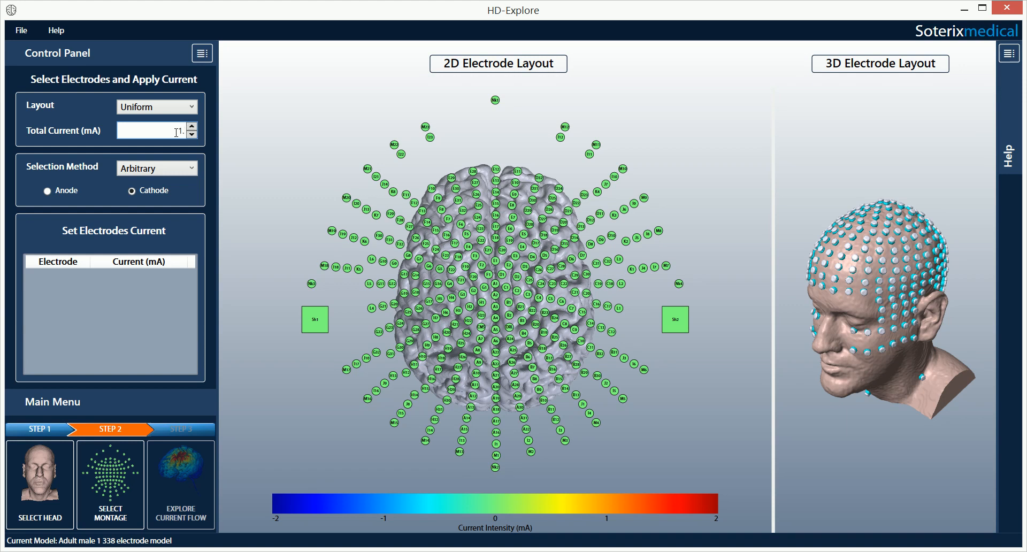
click(179, 161)
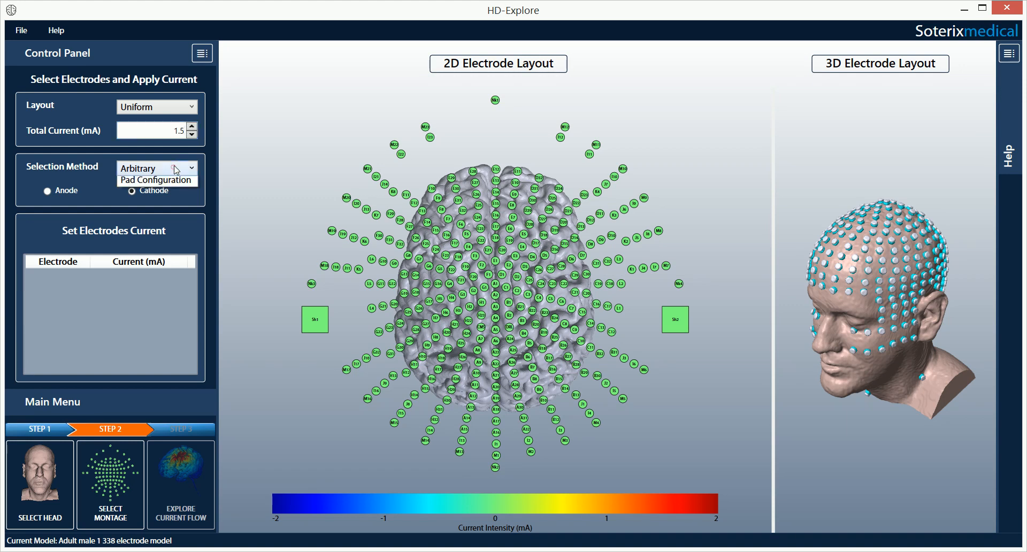
click(160, 197)
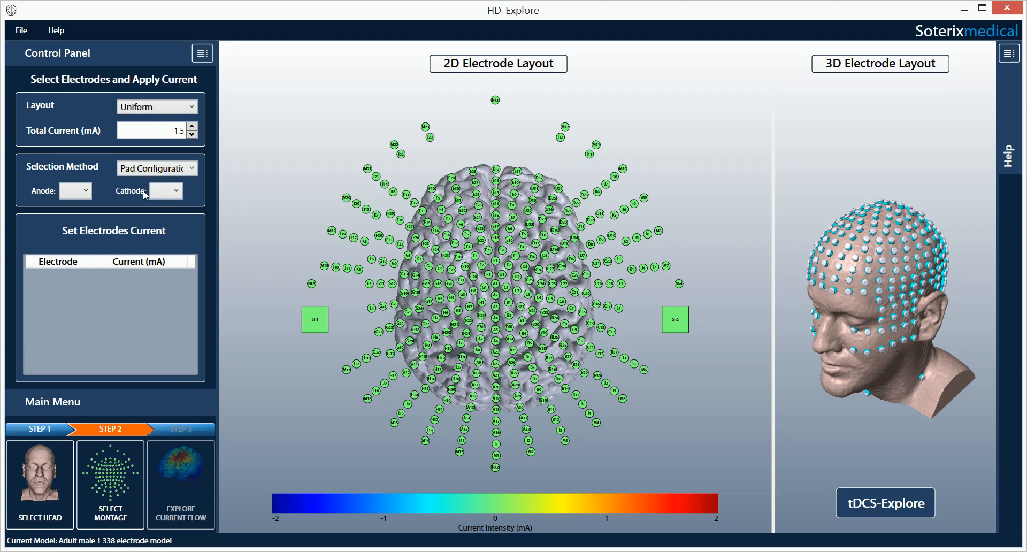
Step: Place the anode pad at F3 and the cathode pad on the right shoulder (RSh)
click(87, 191)
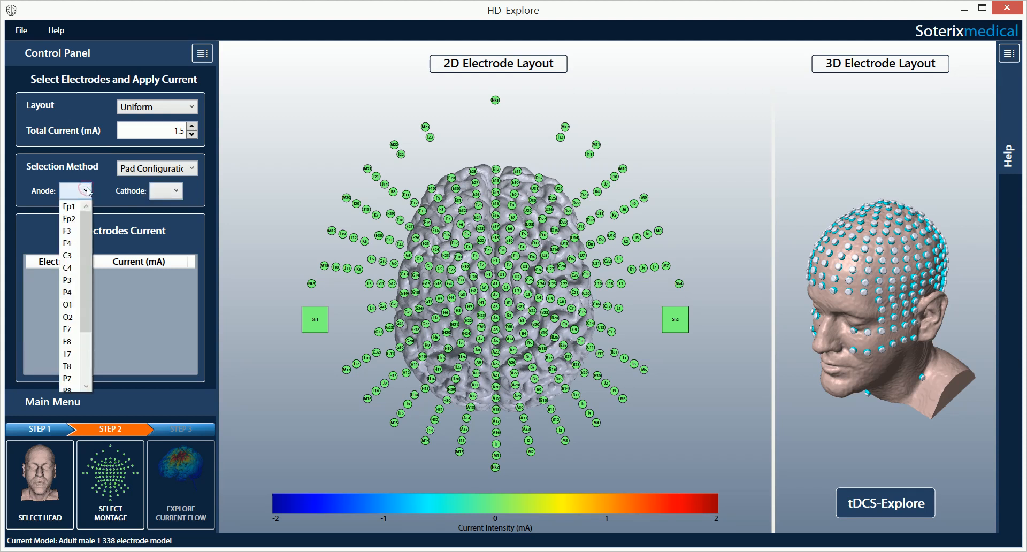
click(68, 231)
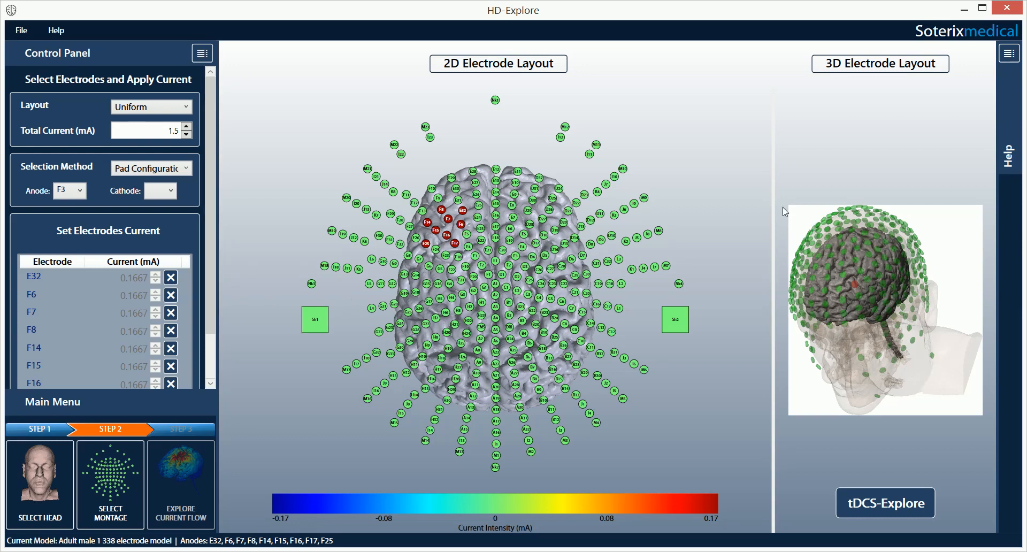
drag(773, 206, 794, 206)
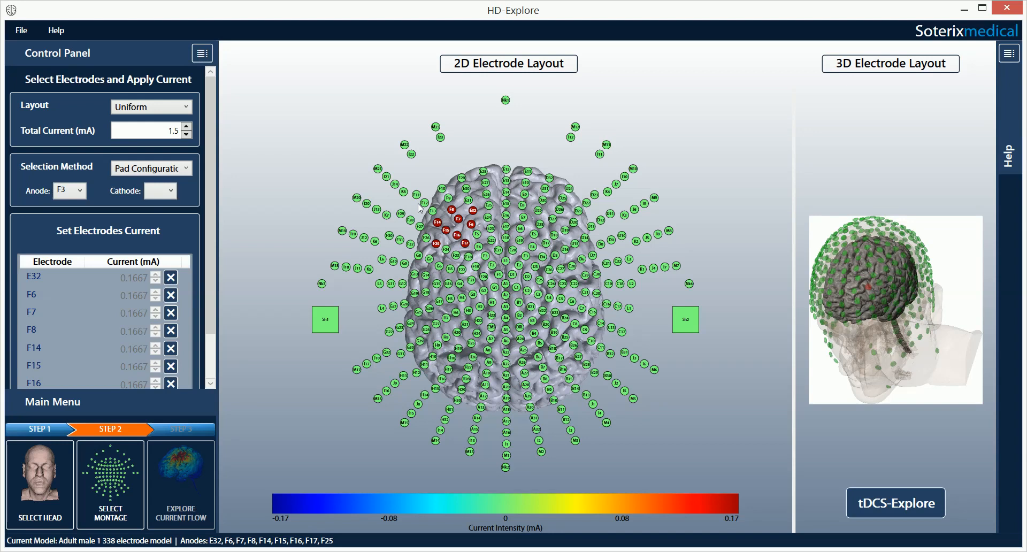
click(170, 196)
drag(172, 239, 174, 292)
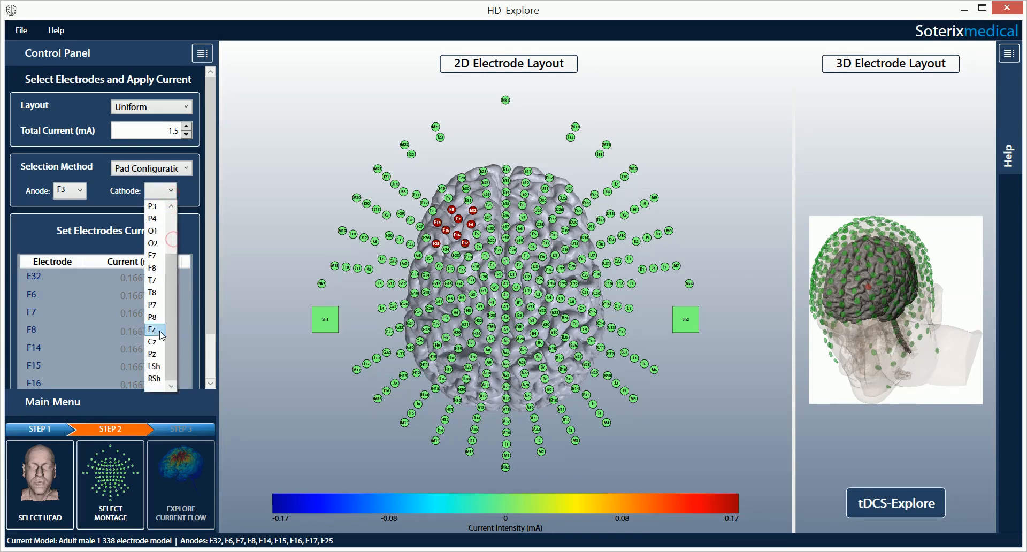
click(155, 378)
drag(797, 234, 728, 234)
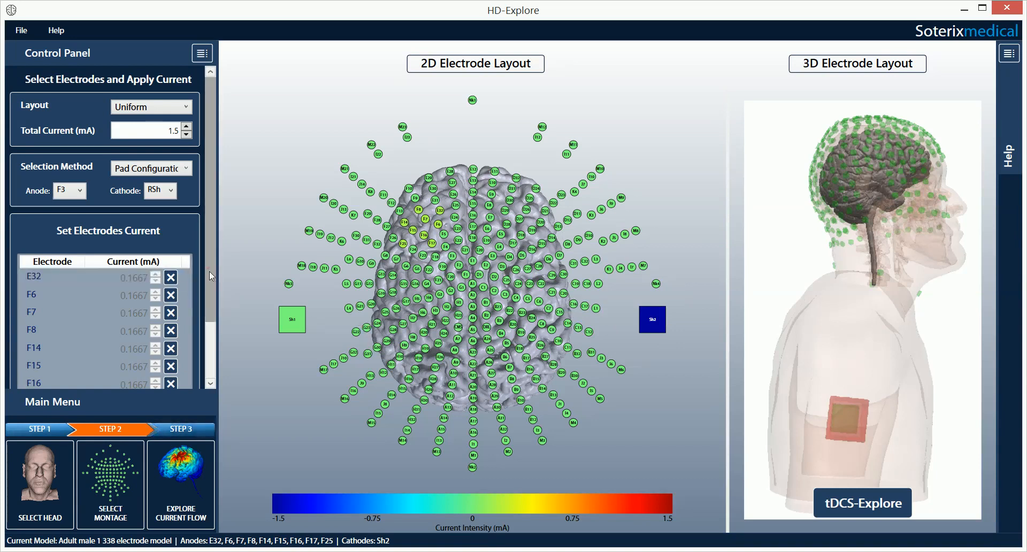
scroll(210, 276, down, 3)
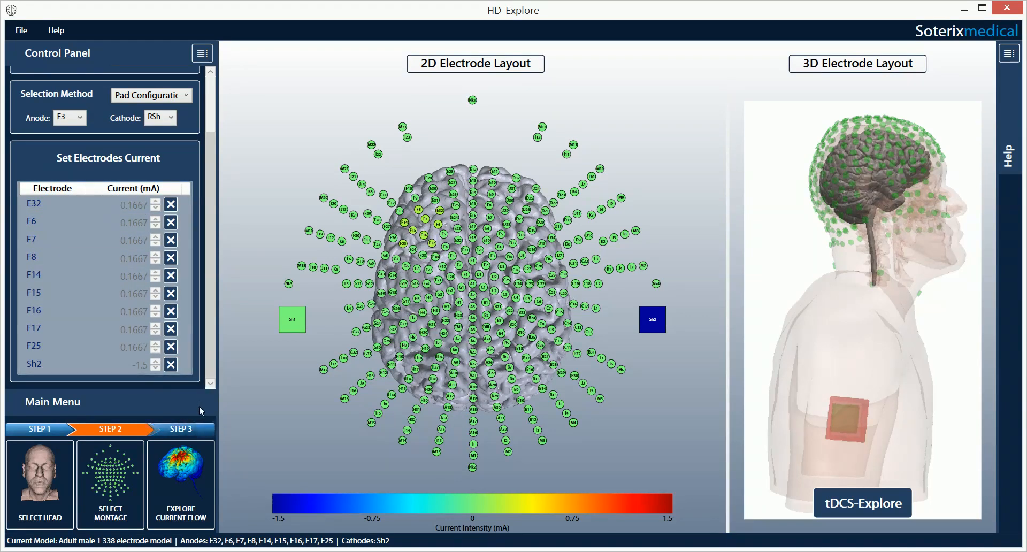
Step: Run Explore Current Flow to simulate the field for the F3 to right-shoulder pad montage
click(207, 456)
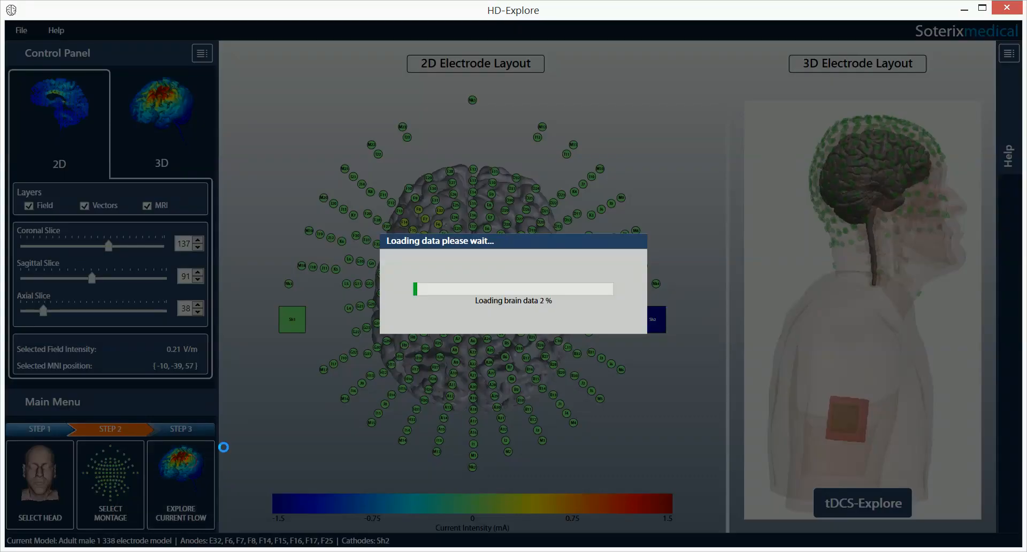